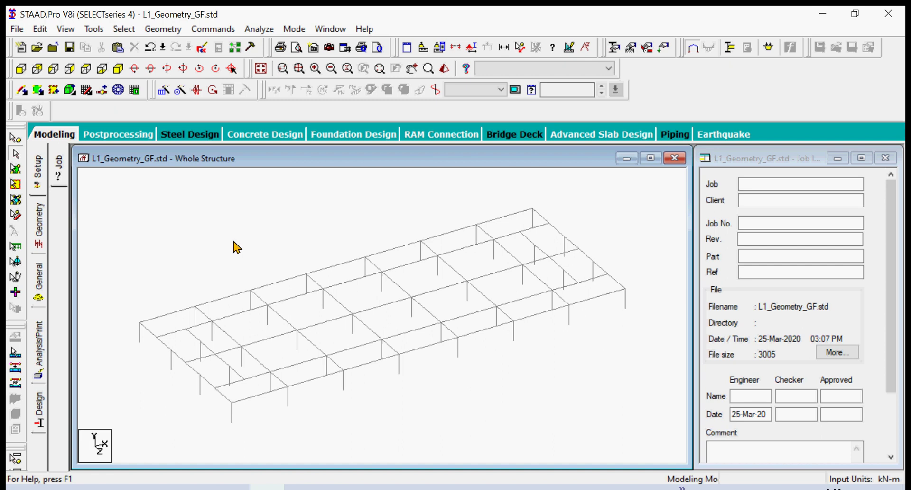
# Zoom in slightly on the ground-floor frame's isometric view
pyautogui.scroll(3, 233, 246)
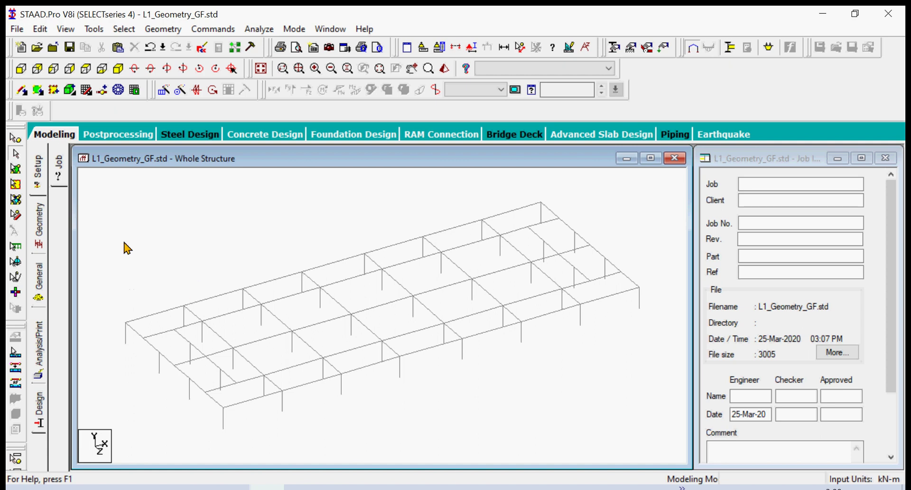
# Select the ground frame's top beams in front view and start a 3-step Y translational repeat
pyautogui.click(22, 70)
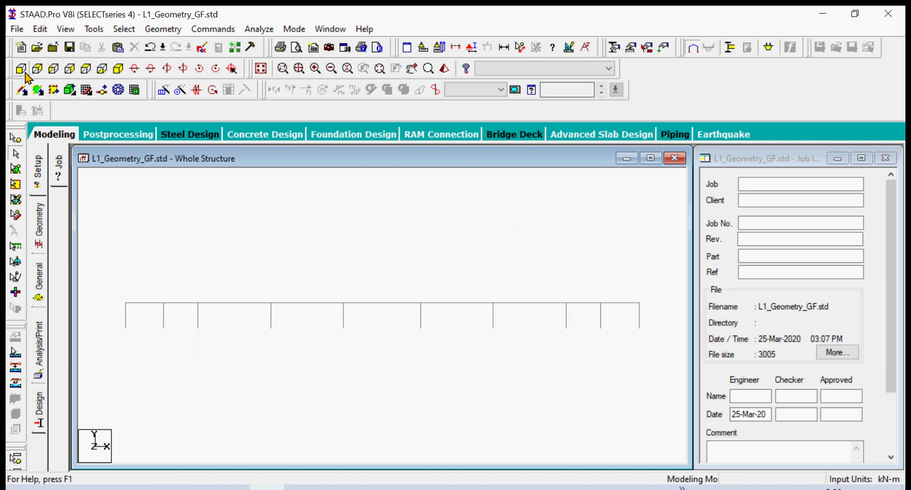
pyautogui.moveTo(112, 277); pyautogui.dragTo(653, 310)
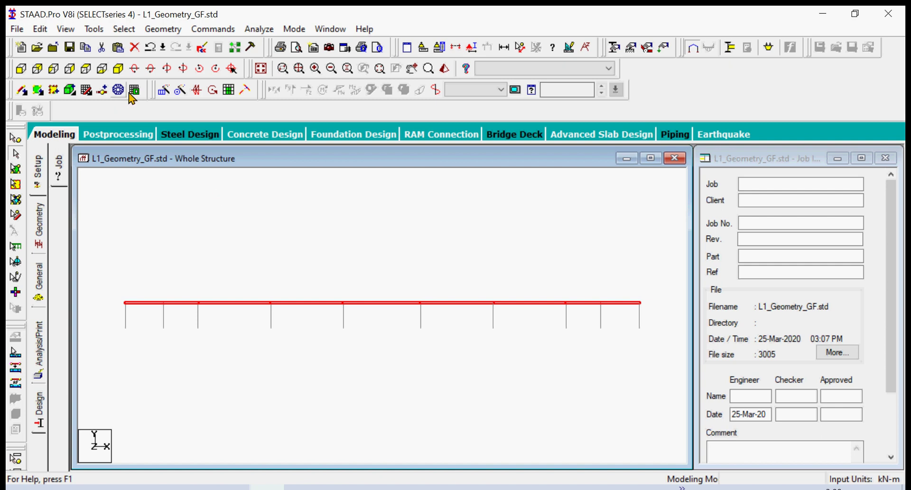
pyautogui.click(163, 90)
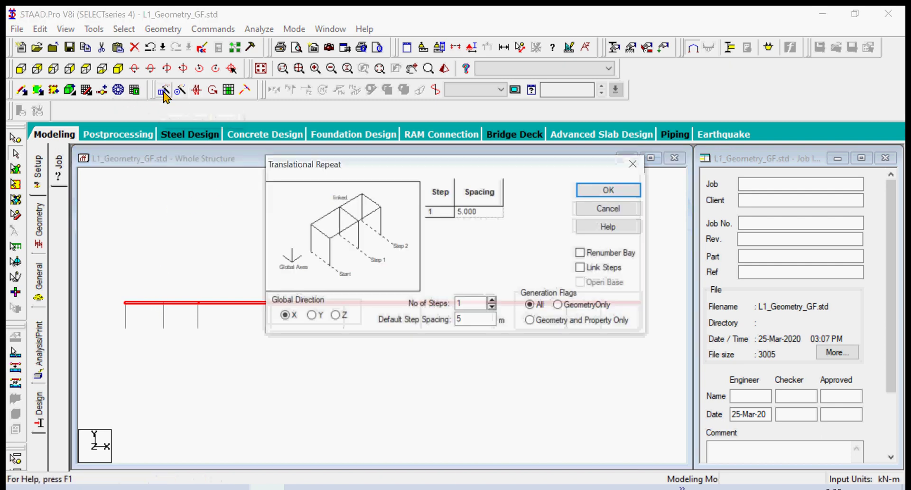
pyautogui.click(312, 315)
pyautogui.click(458, 317)
pyautogui.write('5')
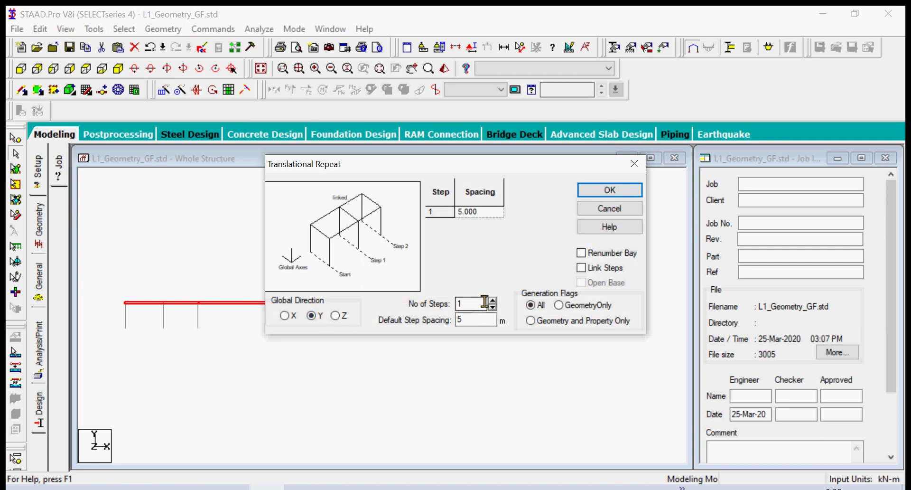
pyautogui.click(492, 300)
pyautogui.click(494, 300)
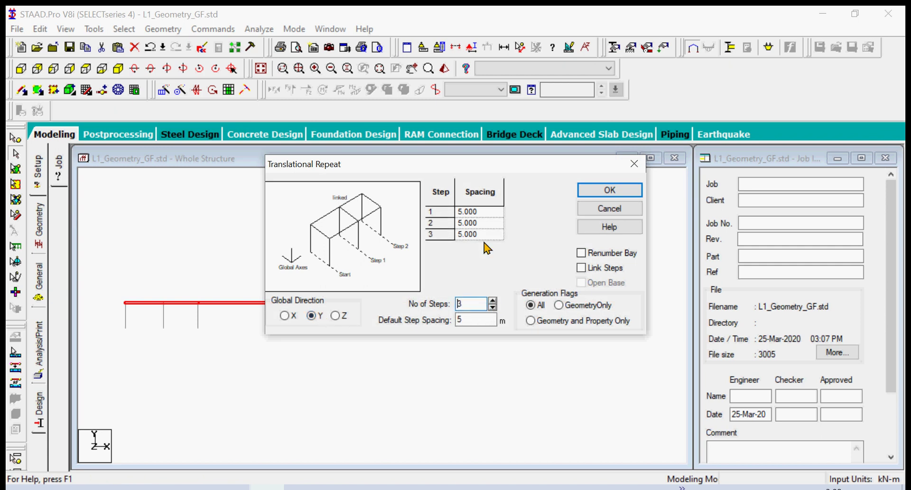
# Set storey heights 3.5, 3 and 3 m with Link Steps, generate, and view isometrically
pyautogui.click(487, 212)
pyautogui.write('3')
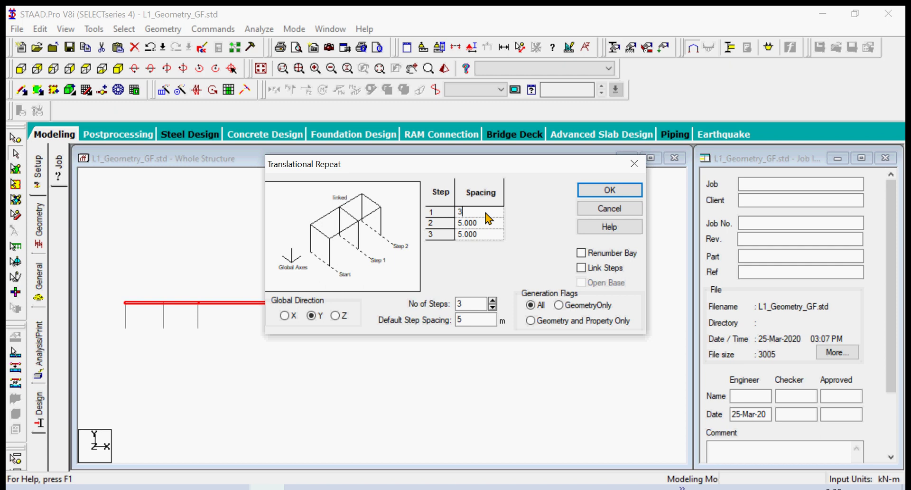
pyautogui.write('.5')
pyautogui.click(490, 223)
pyautogui.write('3')
pyautogui.click(486, 235)
pyautogui.write('3')
pyautogui.click(581, 268)
pyautogui.click(619, 193)
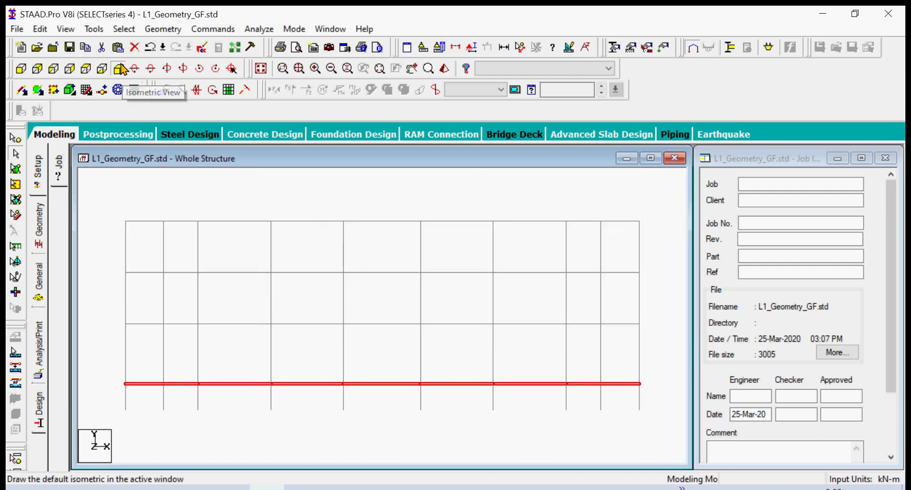
pyautogui.click(123, 68)
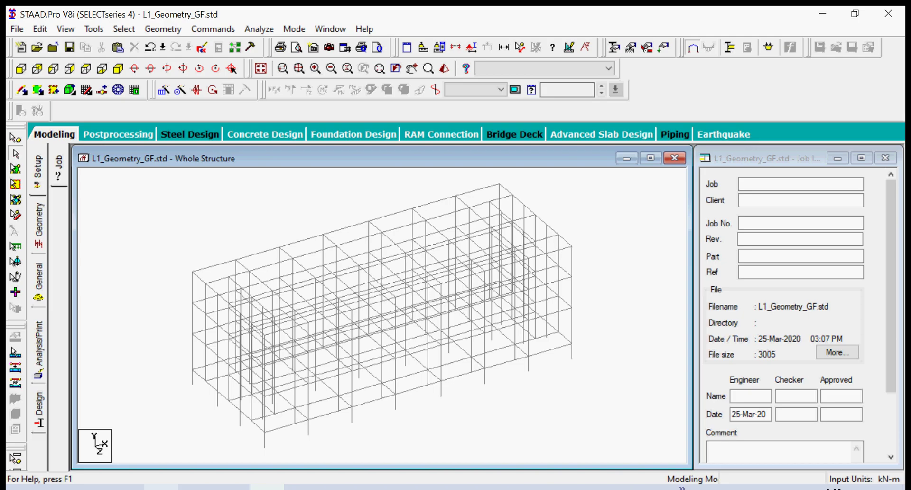
# Compare the GROUND, 2ND 3RD and ROOF framing plan PDFs in Edge, ending on ROOF.pdf
pyautogui.click(142, 486)
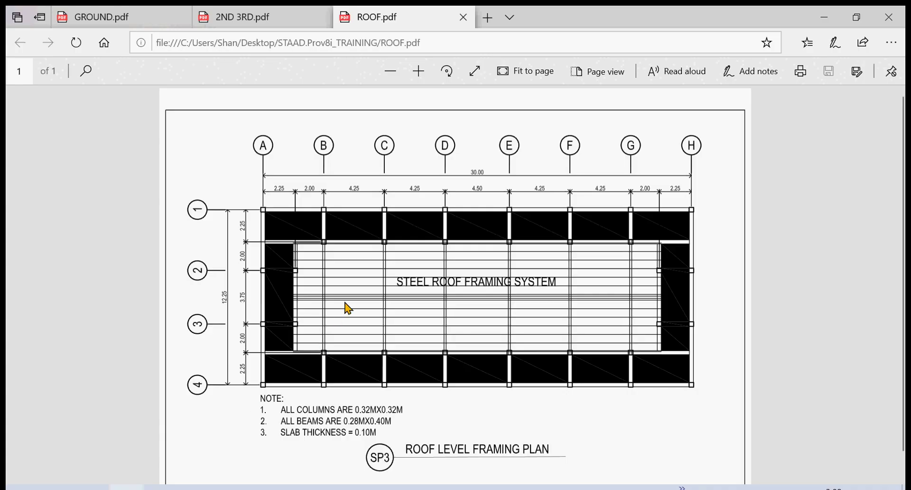
pyautogui.click(284, 21)
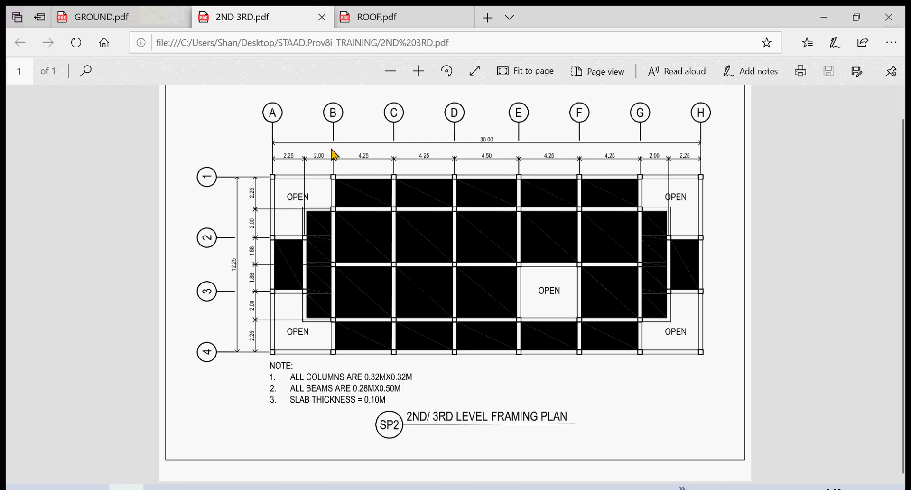
pyautogui.click(406, 23)
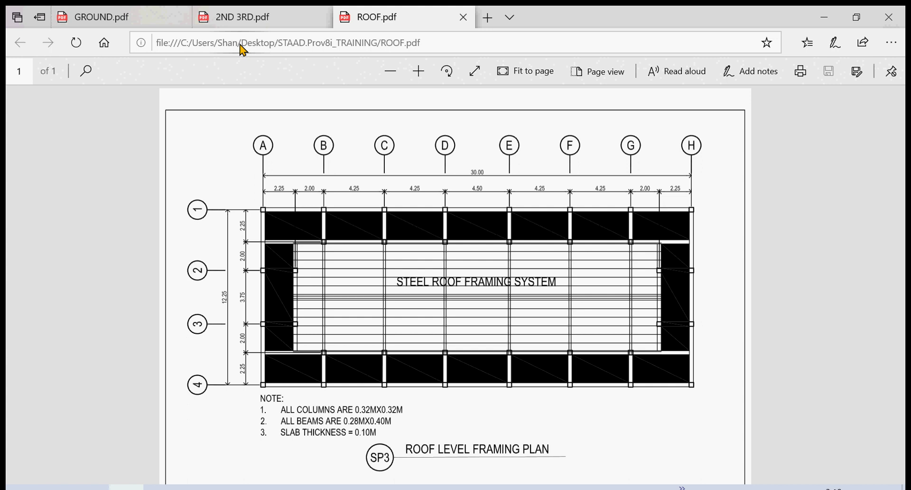
pyautogui.click(251, 23)
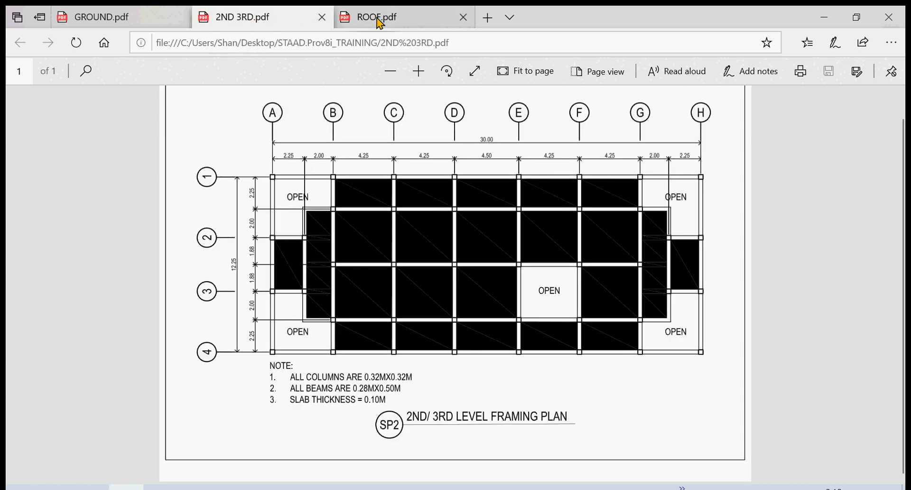
pyautogui.moveTo(378, 22)
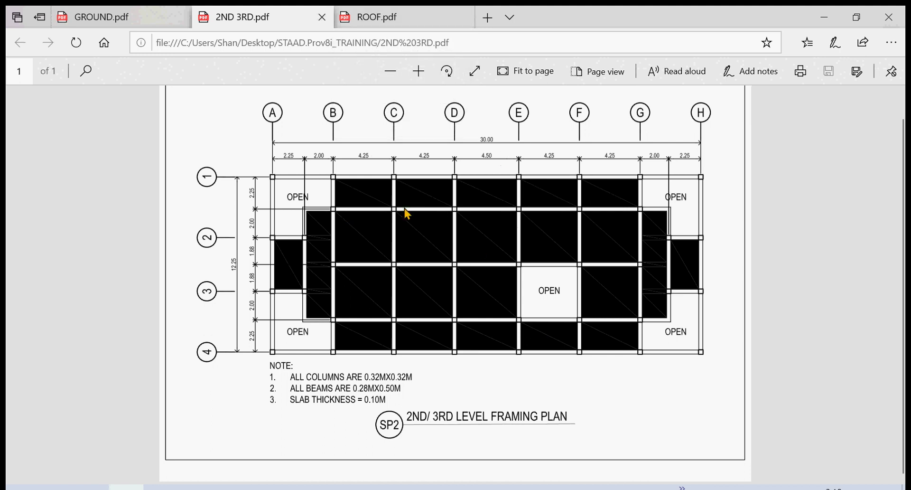
pyautogui.click(377, 20)
pyautogui.click(161, 18)
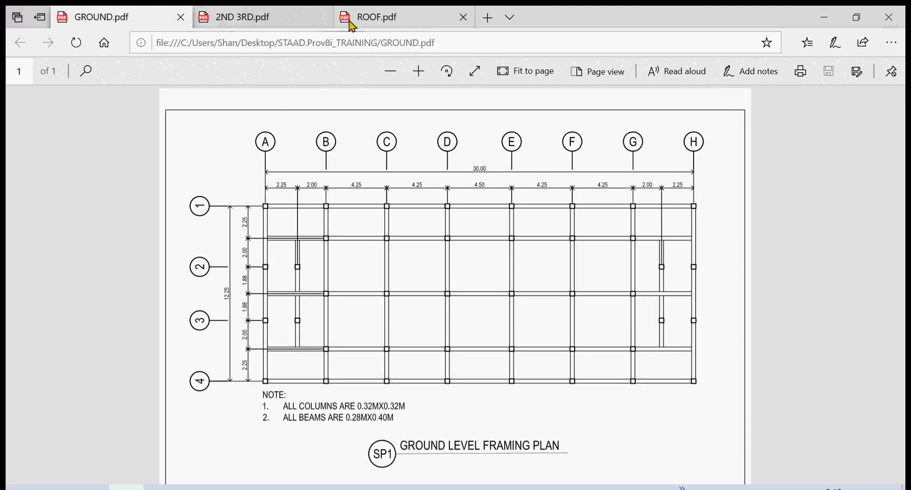
pyautogui.click(363, 19)
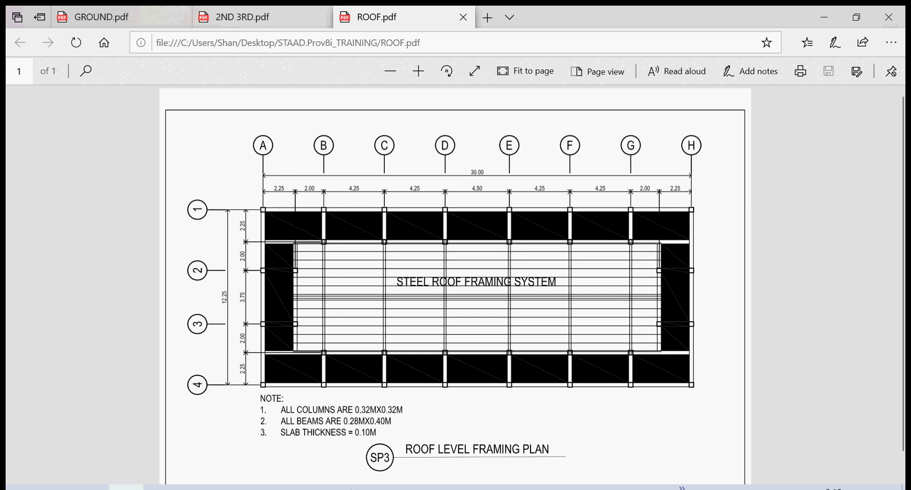
# Back in STAAD.Pro, inspect the front corner columns, then clear the selection
pyautogui.hotkey('alt', 'Tab')
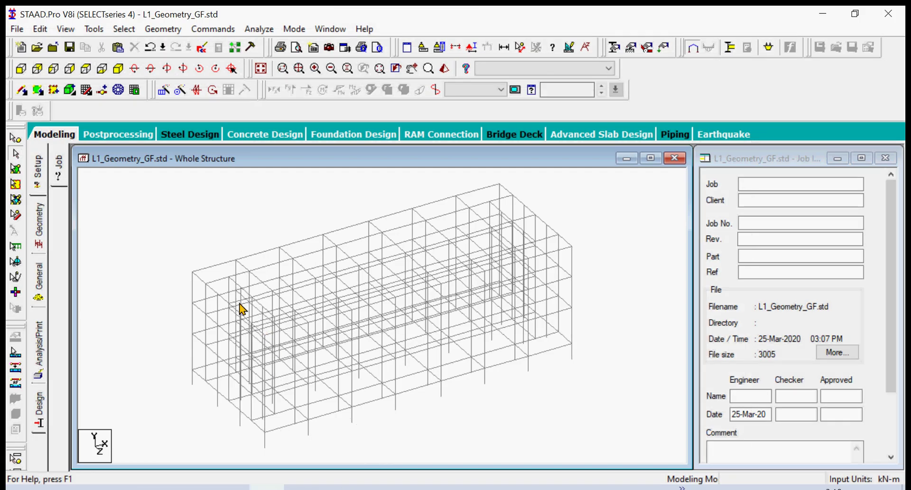
pyautogui.click(207, 298)
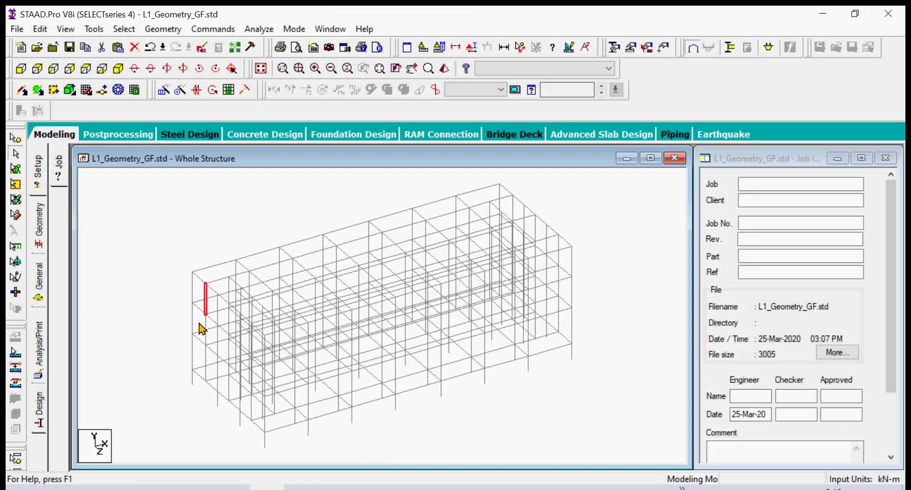
pyautogui.click(205, 363)
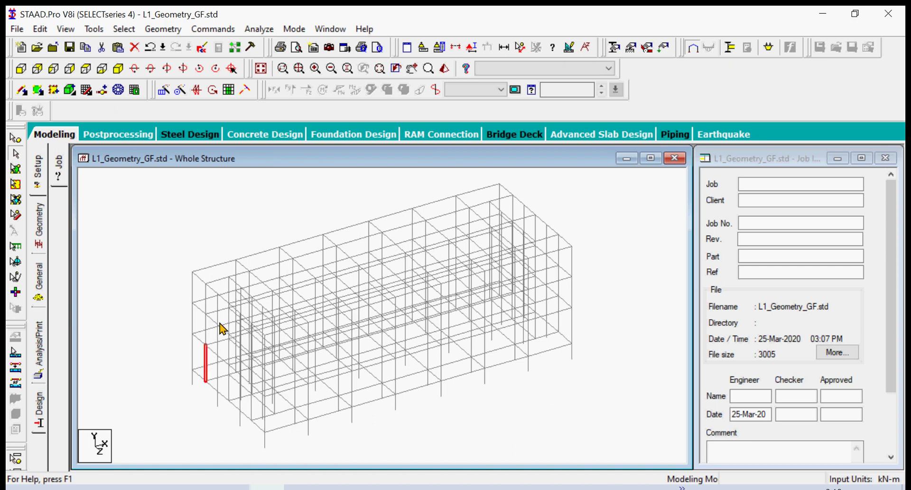
pyautogui.scroll(2, 163, 326)
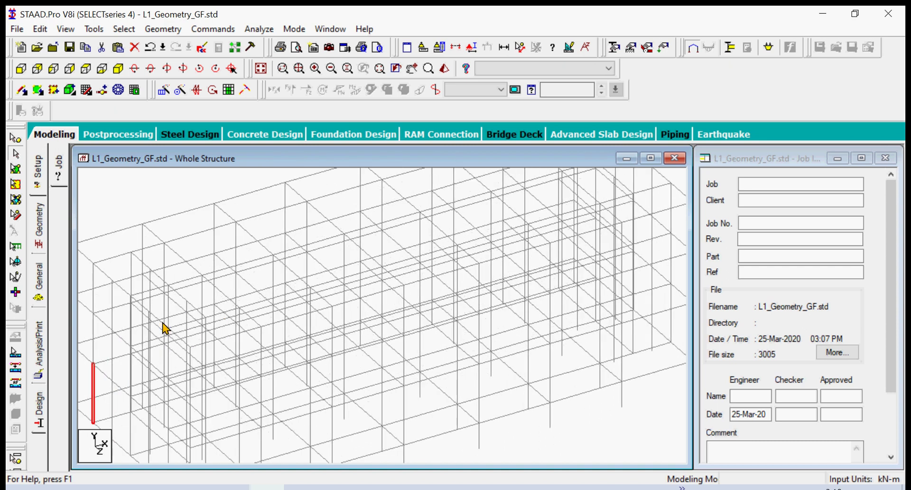
pyautogui.scroll(-2, 158, 320)
pyautogui.scroll(-2, 383, 301)
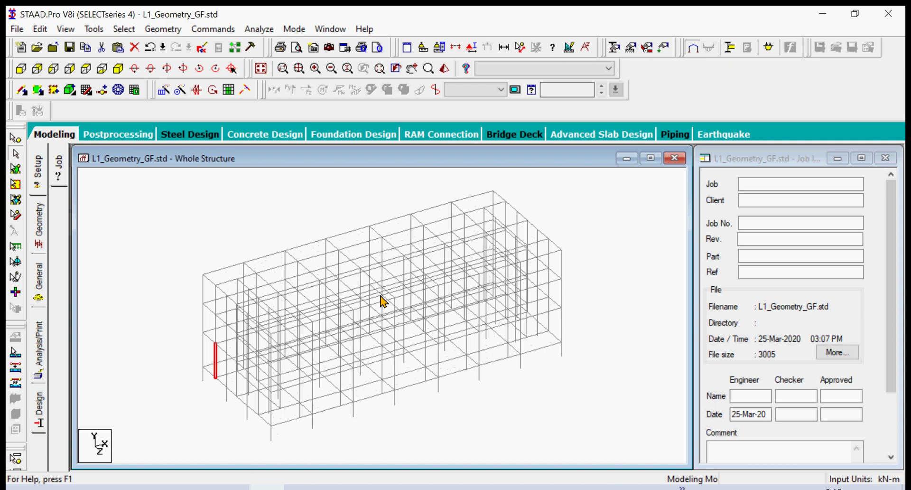
pyautogui.click(151, 188)
# Set the view orientation to perspective and apply it
pyautogui.click(66, 29)
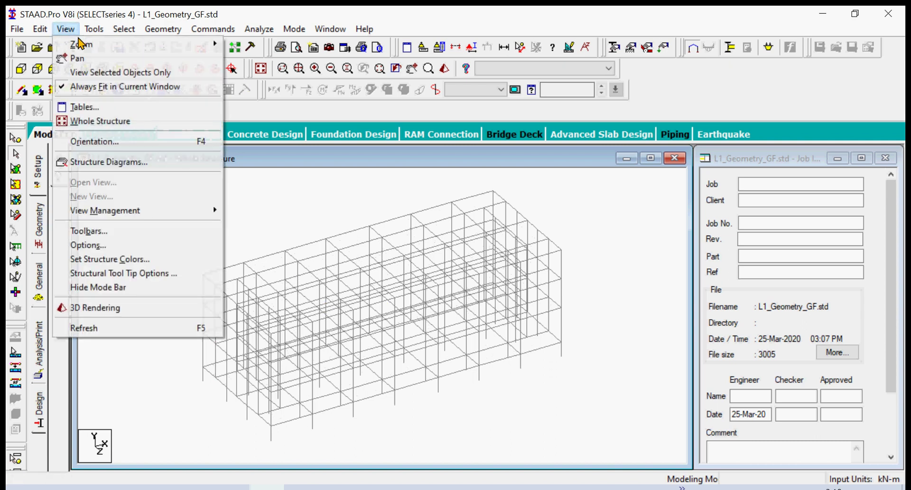
pyautogui.click(104, 141)
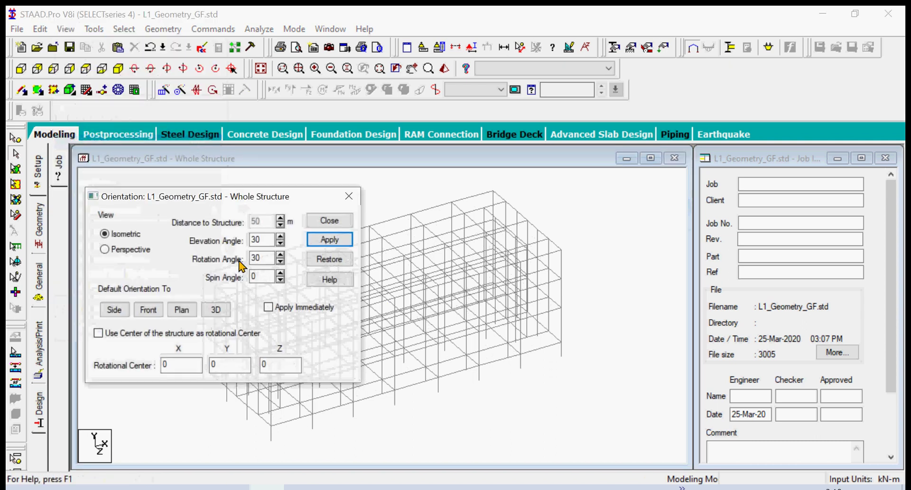
pyautogui.click(145, 251)
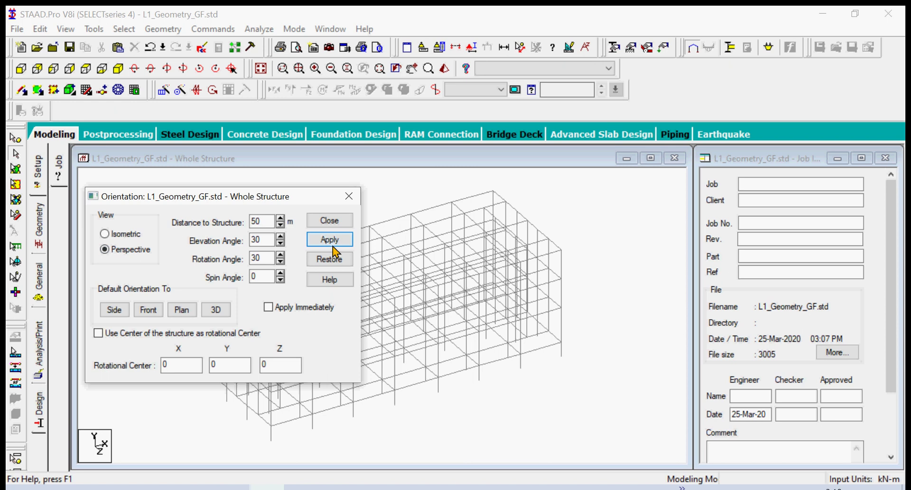
pyautogui.click(335, 239)
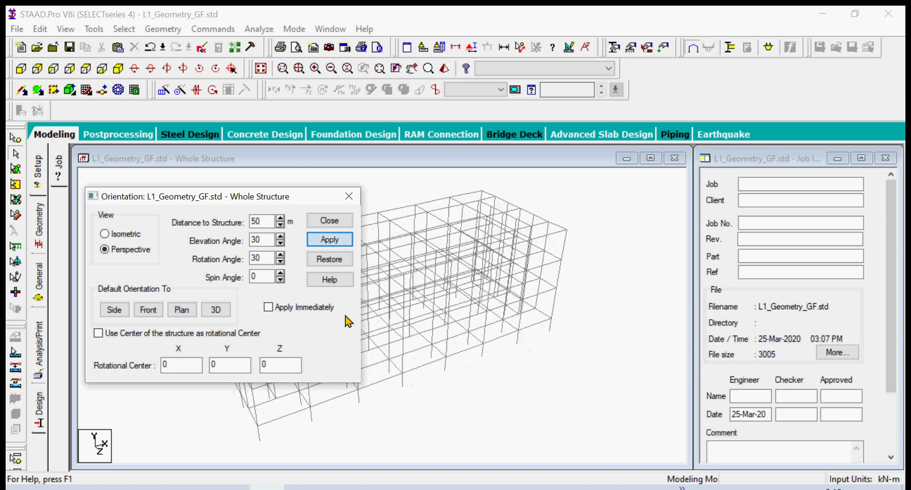
pyautogui.click(349, 196)
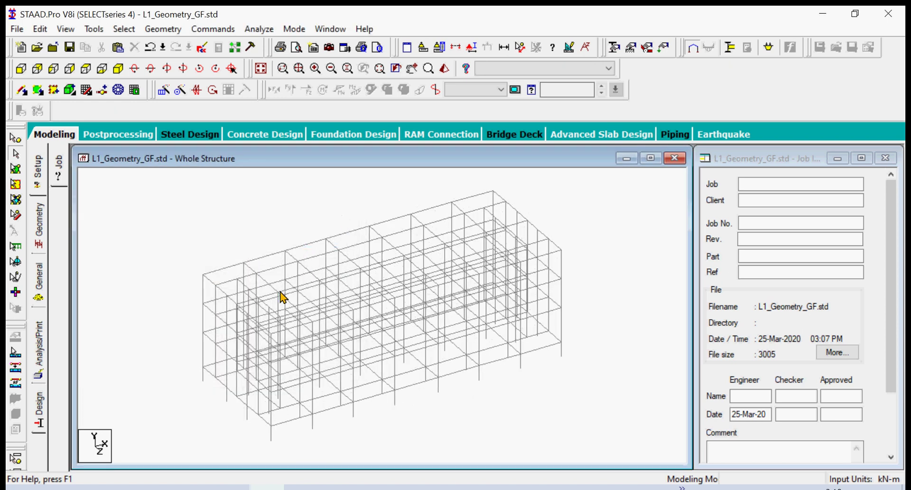
pyautogui.click(65, 29)
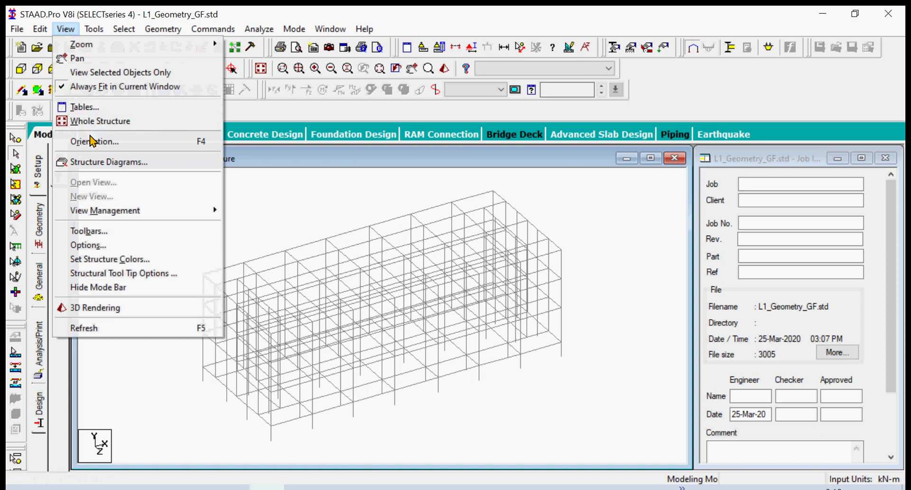
pyautogui.click(95, 141)
pyautogui.click(138, 249)
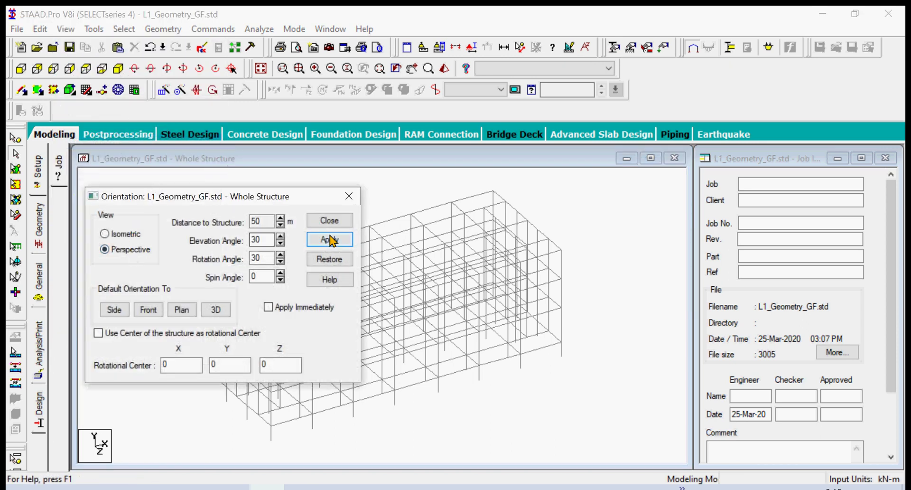
pyautogui.click(333, 239)
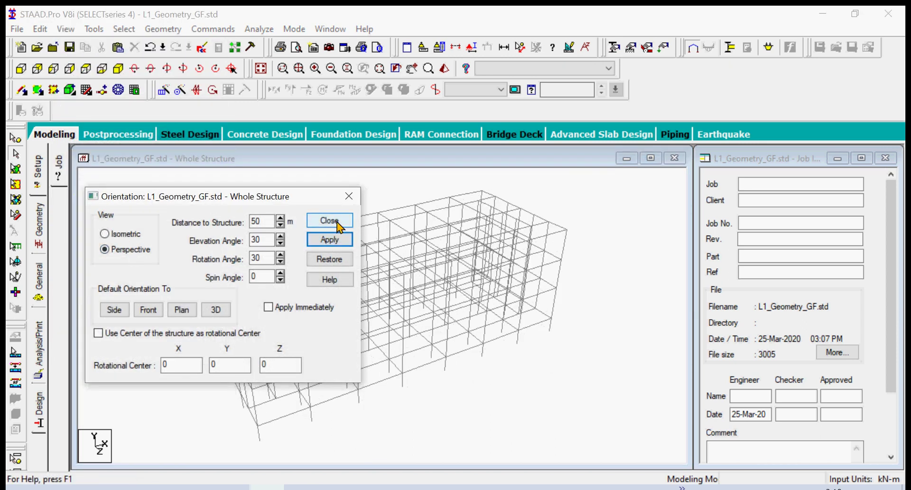
pyautogui.click(330, 220)
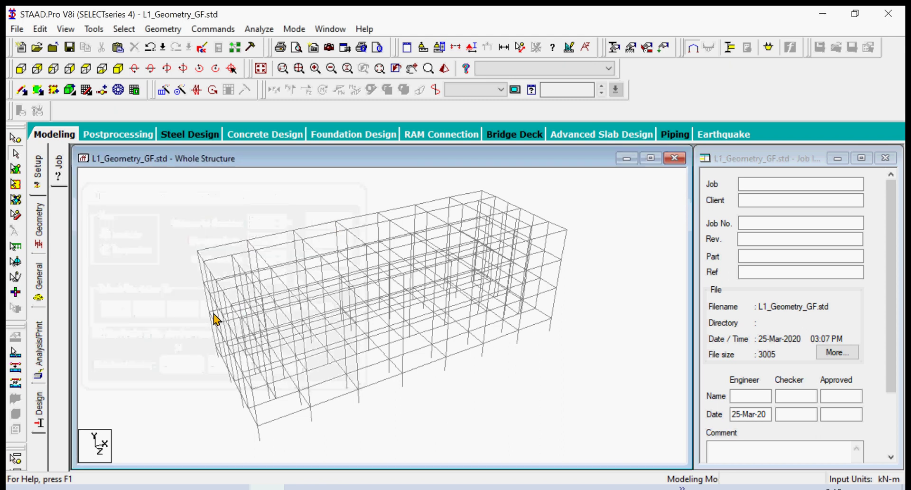
# Try View Selected Objects Only and decline, since nothing is selected
pyautogui.scroll(2, 216, 311)
pyautogui.scroll(-1, 216, 308)
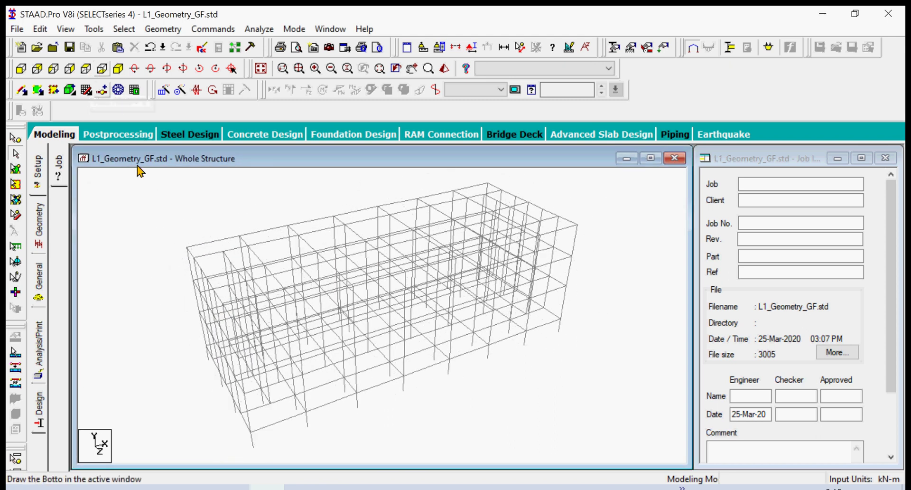
pyautogui.click(65, 28)
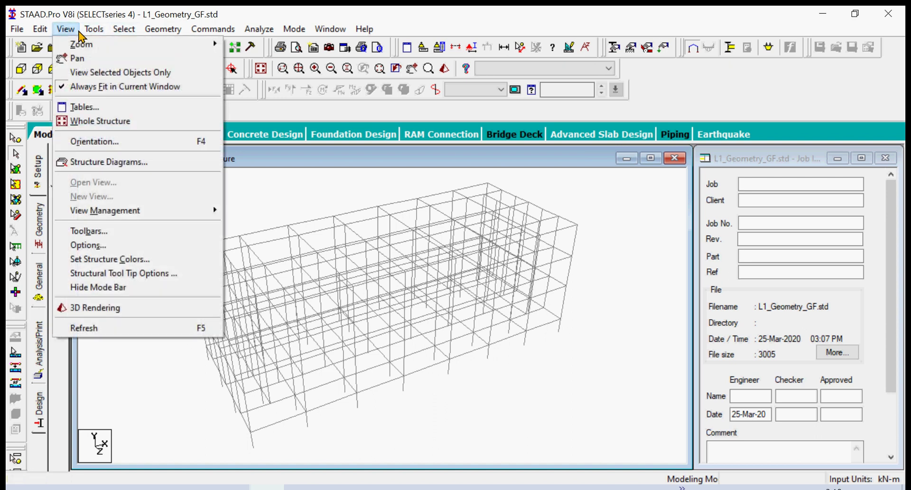
pyautogui.click(88, 67)
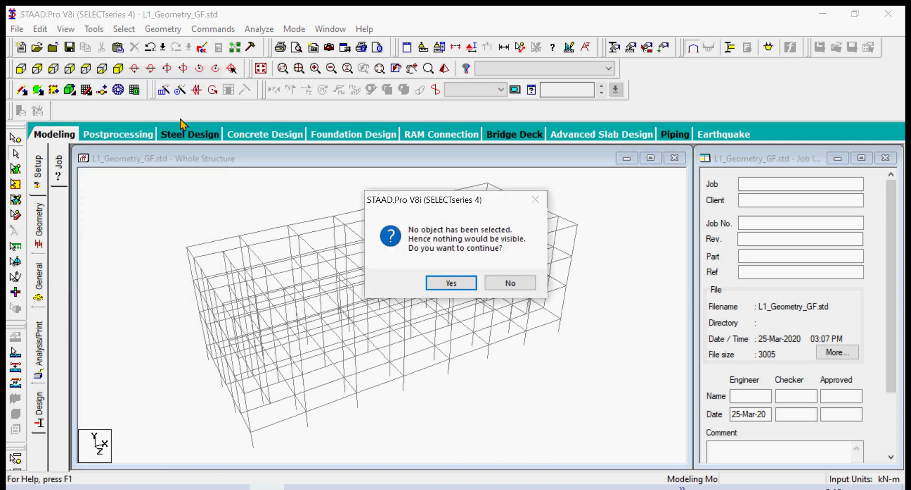
pyautogui.click(515, 285)
# Switch the view projection to isometric and apply it
pyautogui.click(66, 28)
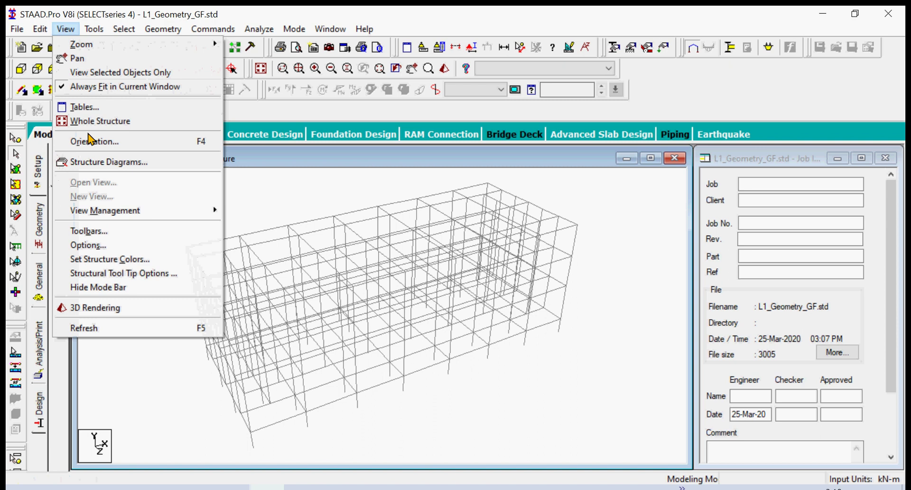
pyautogui.click(107, 142)
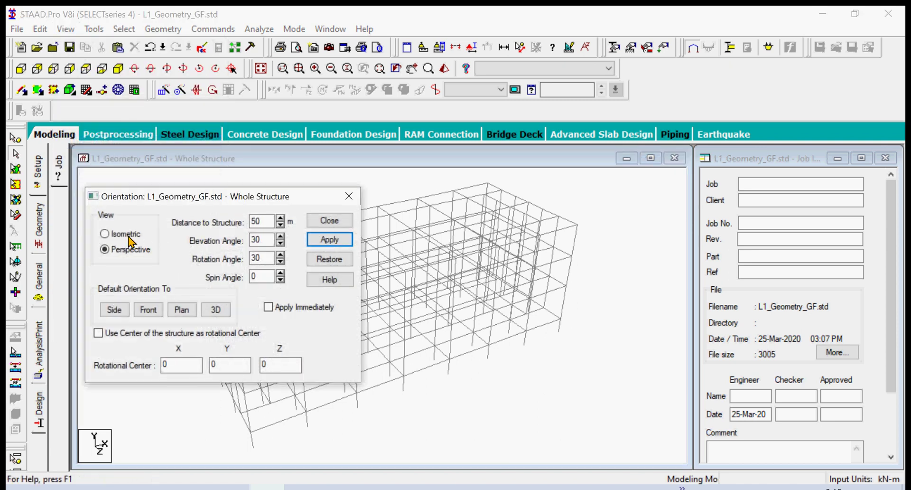
pyautogui.click(104, 233)
pyautogui.click(332, 239)
pyautogui.click(330, 220)
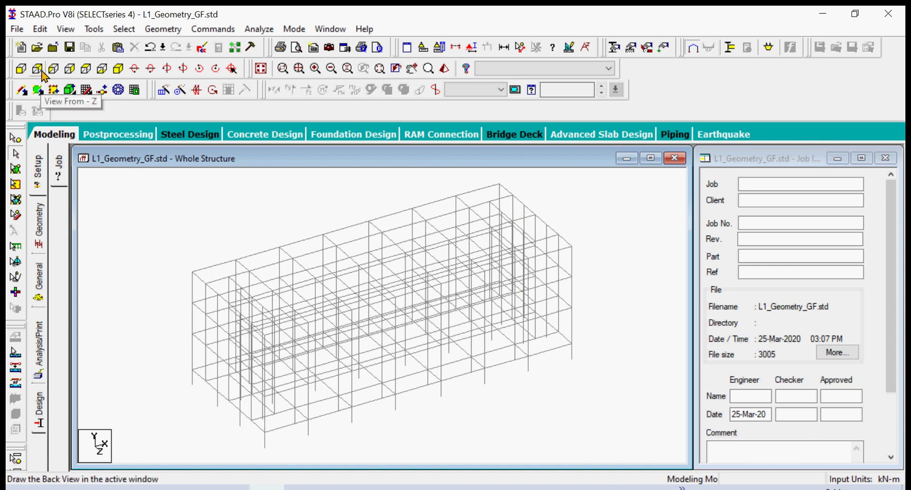
# In plan from +Y, select the inner end-bay columns at both ends of the frame
pyautogui.click(86, 68)
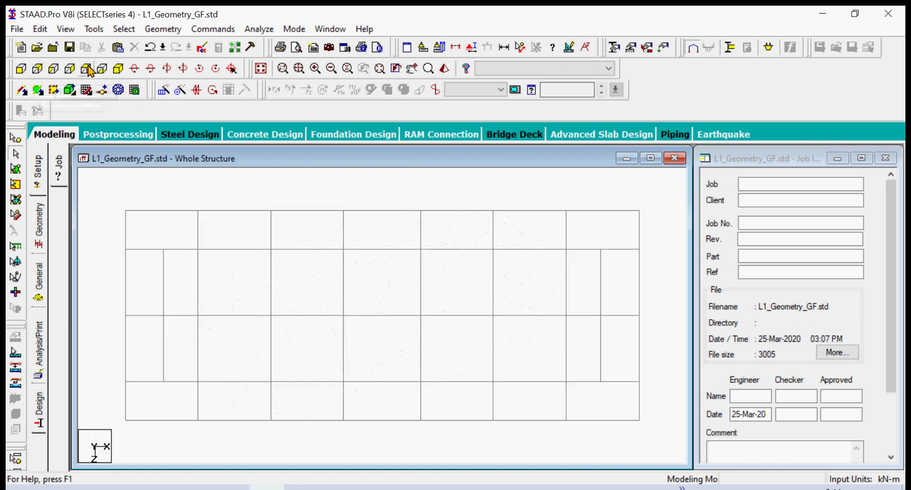
pyautogui.click(125, 250)
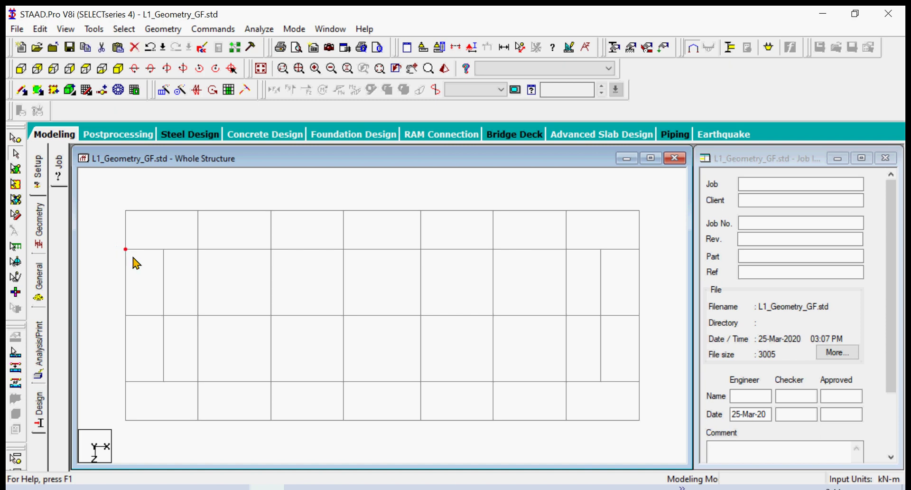
pyautogui.keyDown('ctrl'); pyautogui.click(162, 249); pyautogui.keyUp('ctrl')
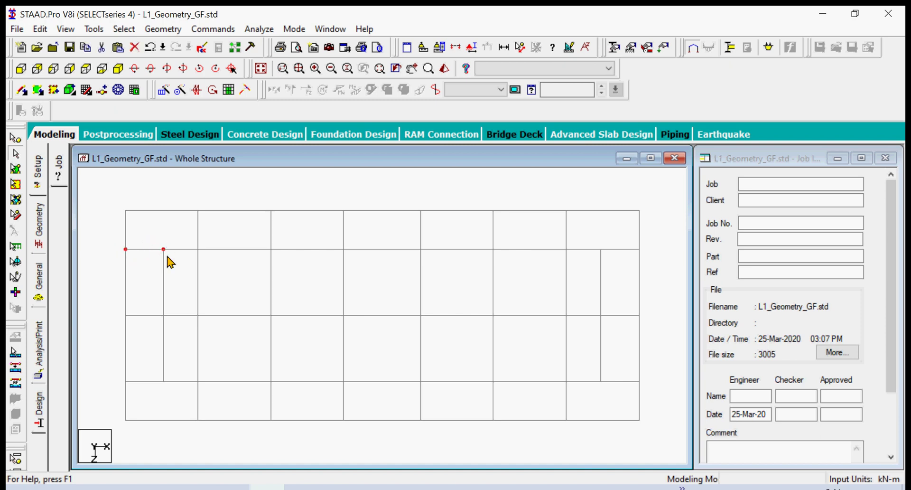
pyautogui.keyDown('ctrl'); pyautogui.click(126, 315); pyautogui.keyUp('ctrl')
pyautogui.keyDown('ctrl'); pyautogui.click(163, 315); pyautogui.keyUp('ctrl')
pyautogui.keyDown('ctrl'); pyautogui.click(125, 381); pyautogui.keyUp('ctrl')
pyautogui.keyDown('ctrl'); pyautogui.click(163, 381); pyautogui.keyUp('ctrl')
pyautogui.keyDown('ctrl'); pyautogui.click(601, 249); pyautogui.keyUp('ctrl')
pyautogui.keyDown('ctrl'); pyautogui.click(639, 249); pyautogui.keyUp('ctrl')
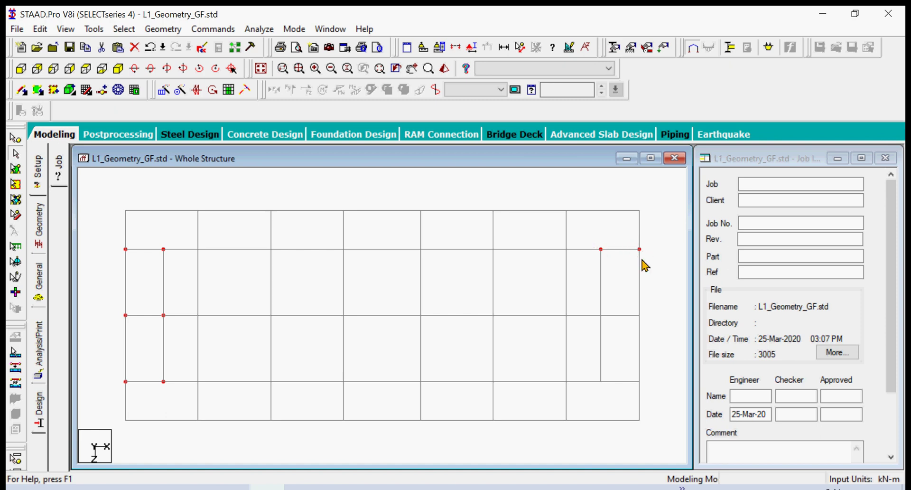
pyautogui.keyDown('ctrl'); pyautogui.click(600, 315); pyautogui.keyUp('ctrl')
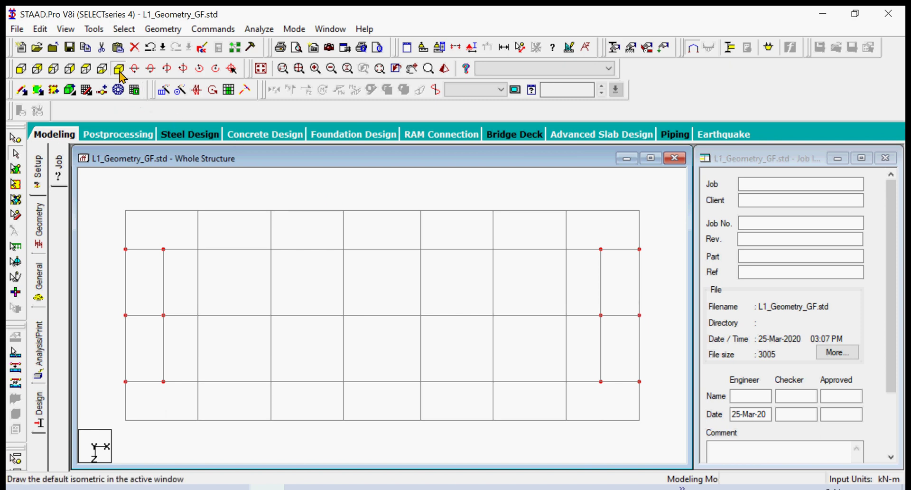
# Check the selection in isometric and delete the 36 end-bay columns
pyautogui.click(119, 69)
pyautogui.press('Right')
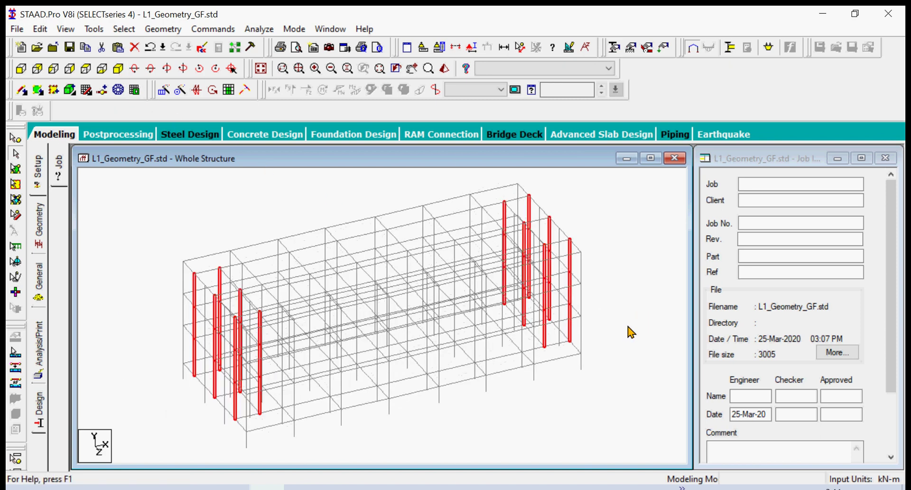
pyautogui.press('Right')
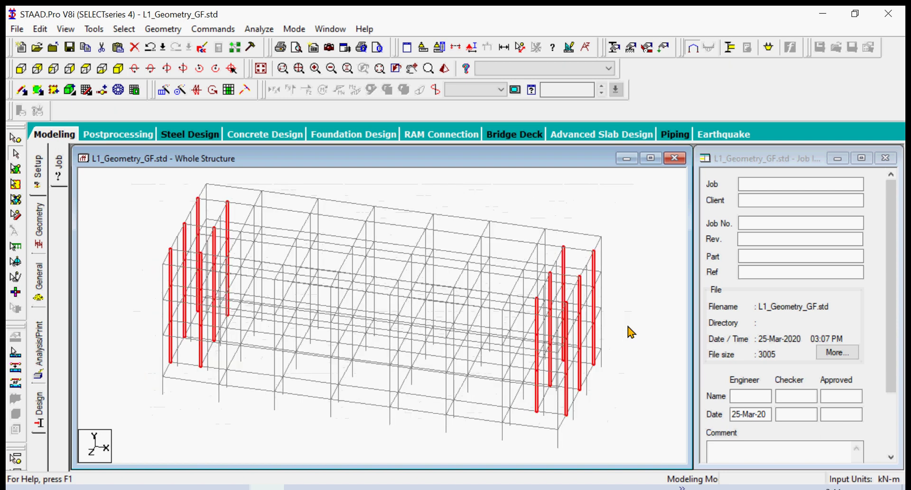
pyautogui.press('Right')
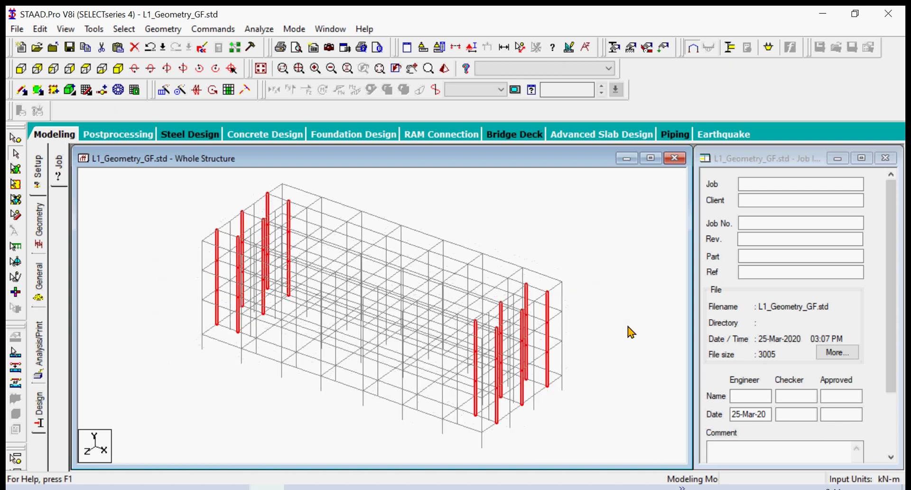
pyautogui.press('Delete')
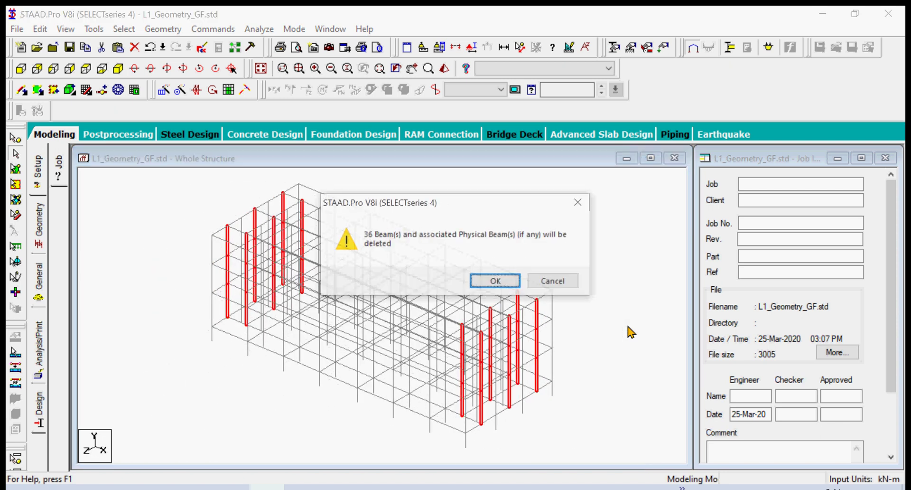
pyautogui.click(496, 281)
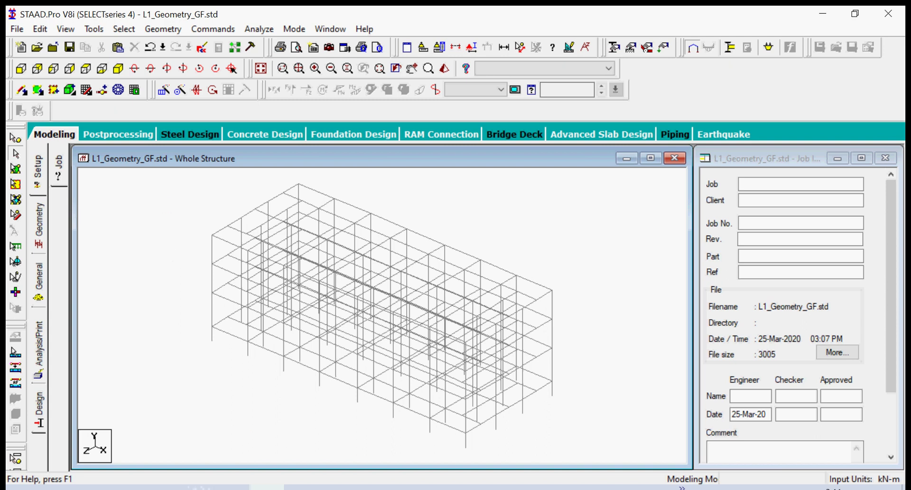
# Check the ROOF and 2ND 3RD framing plans in Edge, then show the model's front elevation
pyautogui.hotkey('alt', 'Tab')
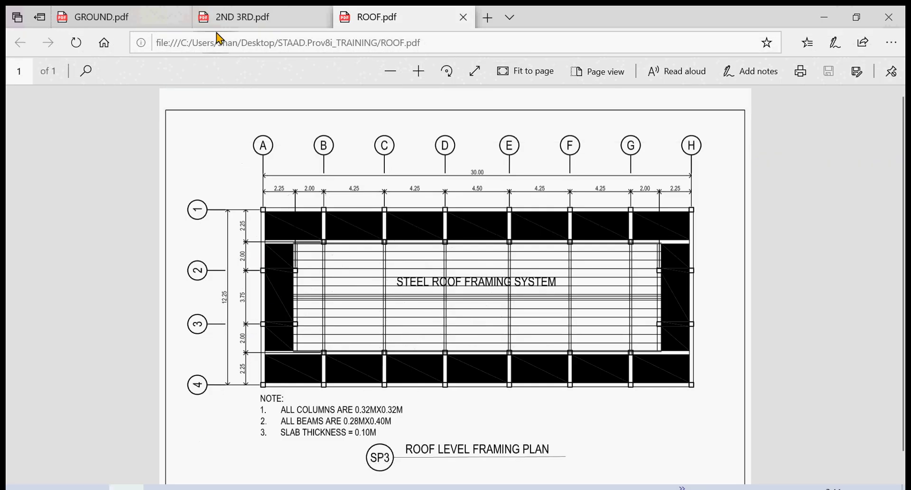
pyautogui.click(224, 20)
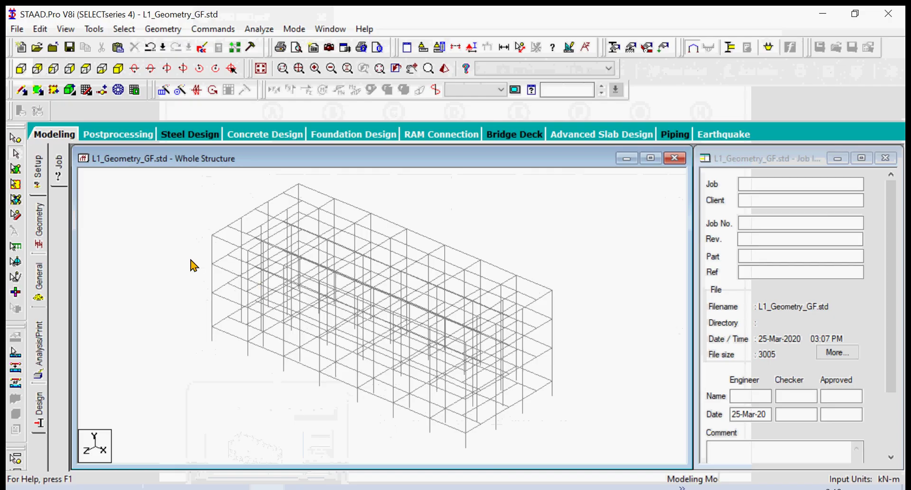
pyautogui.click(21, 69)
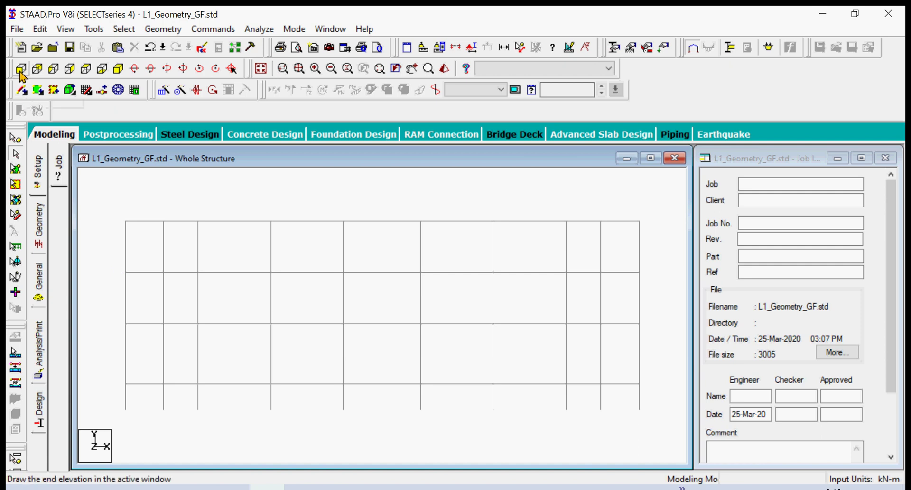
# Isolate the beams of the two middle floor rows and view them in plan from +Y
pyautogui.moveTo(115, 266); pyautogui.dragTo(639, 285)
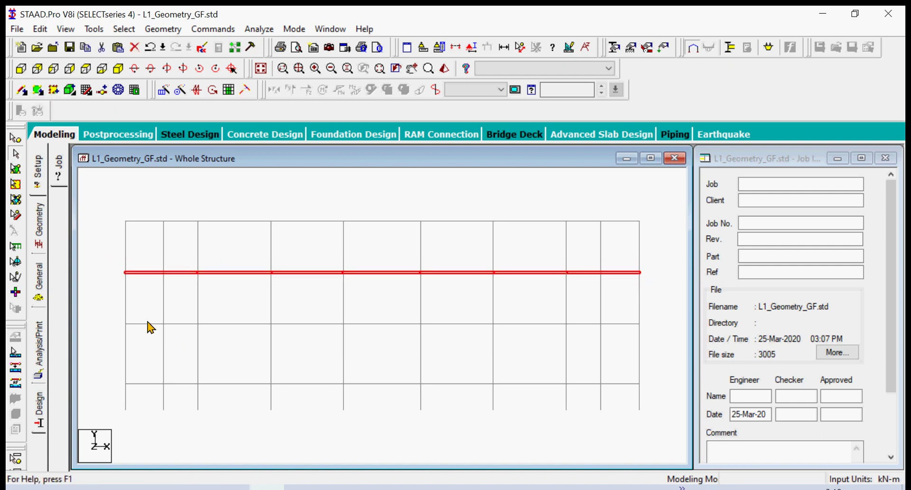
pyautogui.moveTo(114, 311); pyautogui.dragTo(647, 335)
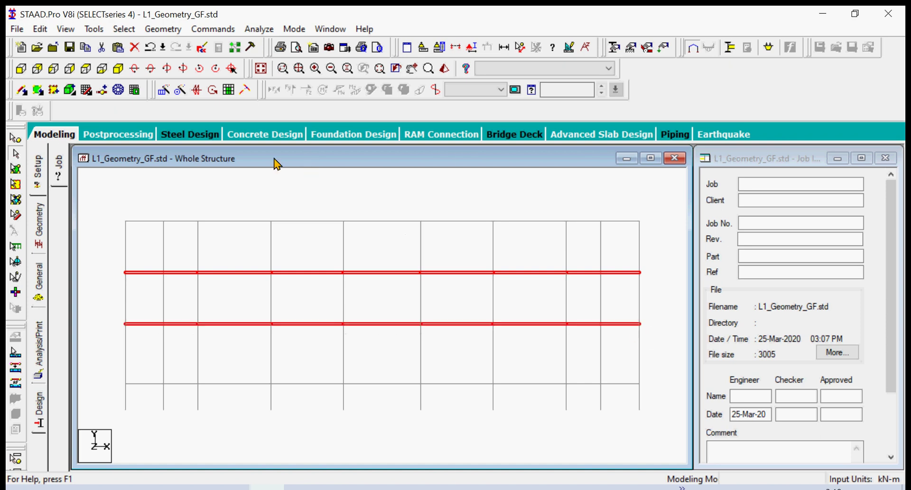
pyautogui.click(66, 29)
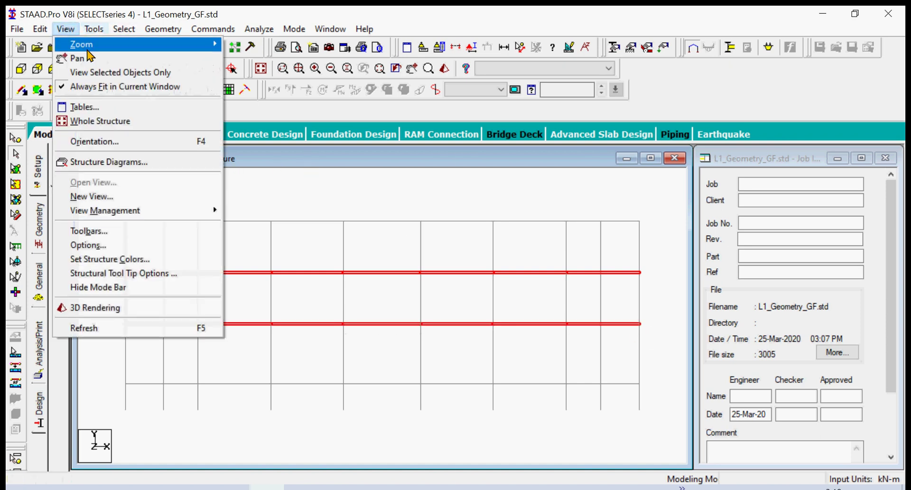
pyautogui.click(95, 73)
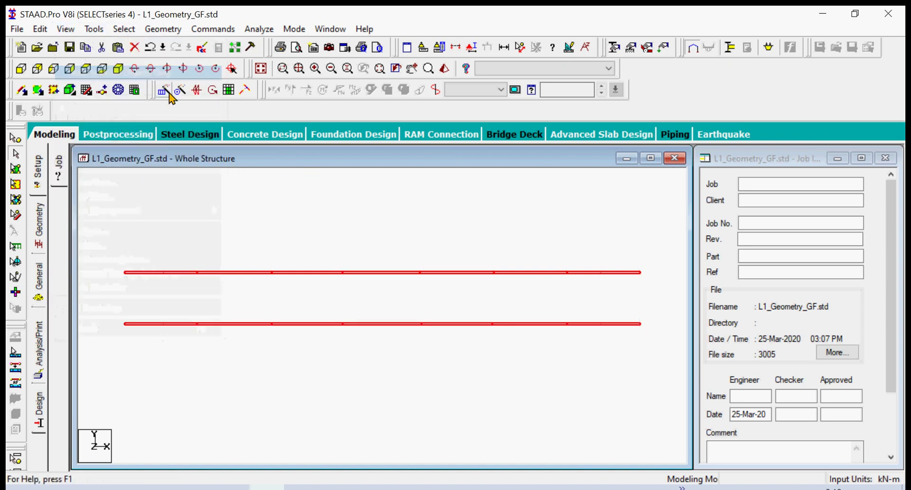
pyautogui.click(87, 69)
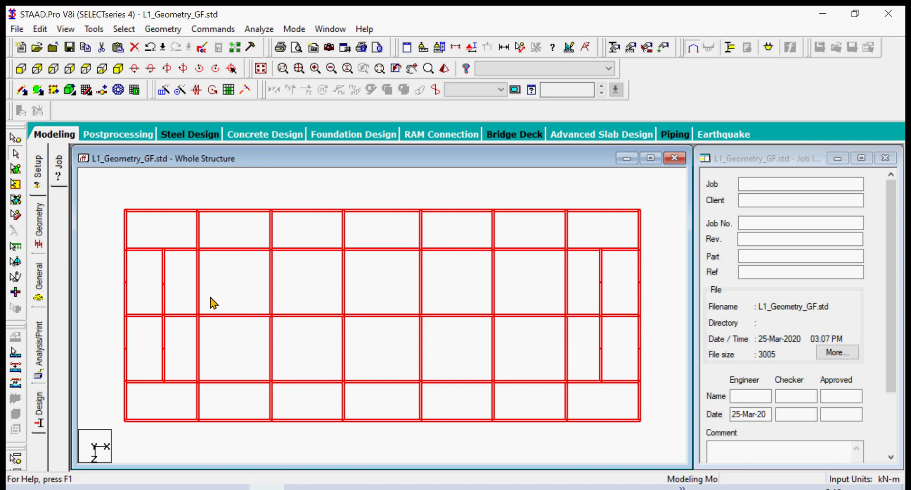
# Delete the six short end beams per floor, 12 in total, then return to isometric
pyautogui.click(170, 283)
pyautogui.click(150, 250)
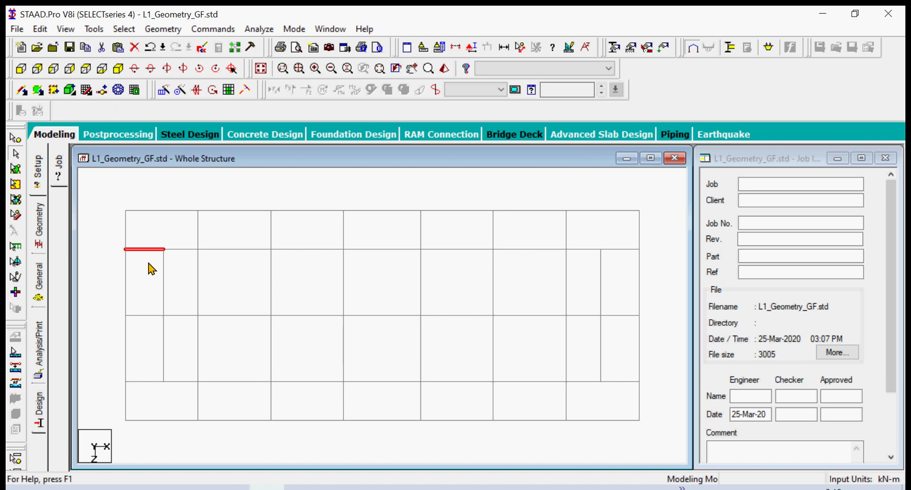
pyautogui.keyDown('ctrl'); pyautogui.click(144, 315); pyautogui.keyUp('ctrl')
pyautogui.keyDown('ctrl'); pyautogui.click(147, 381); pyautogui.keyUp('ctrl')
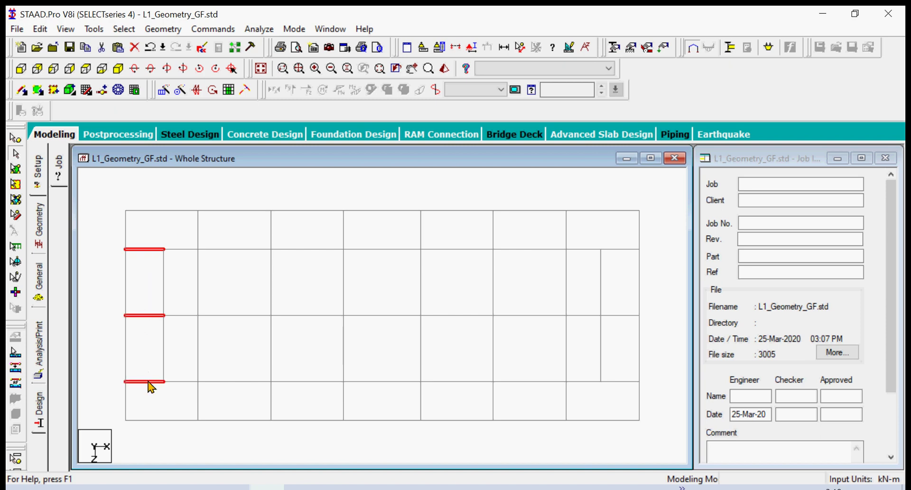
pyautogui.keyDown('ctrl'); pyautogui.click(620, 250); pyautogui.keyUp('ctrl')
pyautogui.keyDown('ctrl'); pyautogui.click(620, 315); pyautogui.keyUp('ctrl')
pyautogui.keyDown('ctrl'); pyautogui.click(622, 381); pyautogui.keyUp('ctrl')
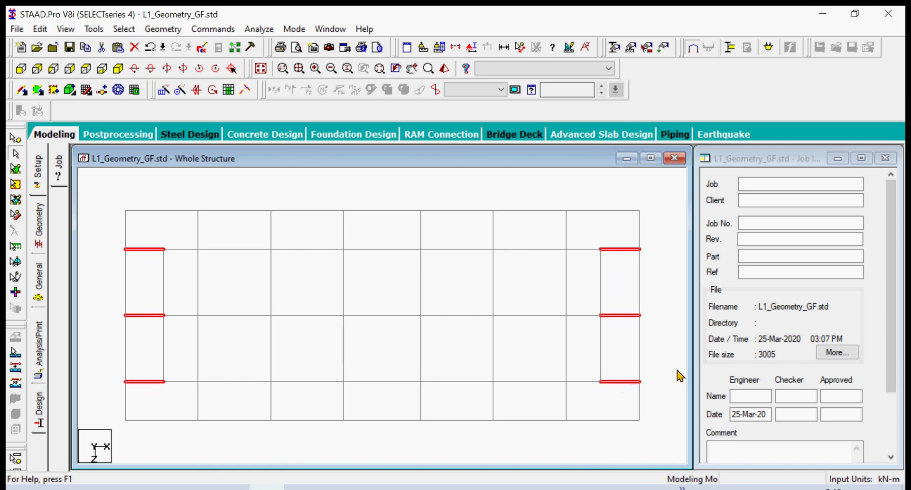
pyautogui.press('Delete')
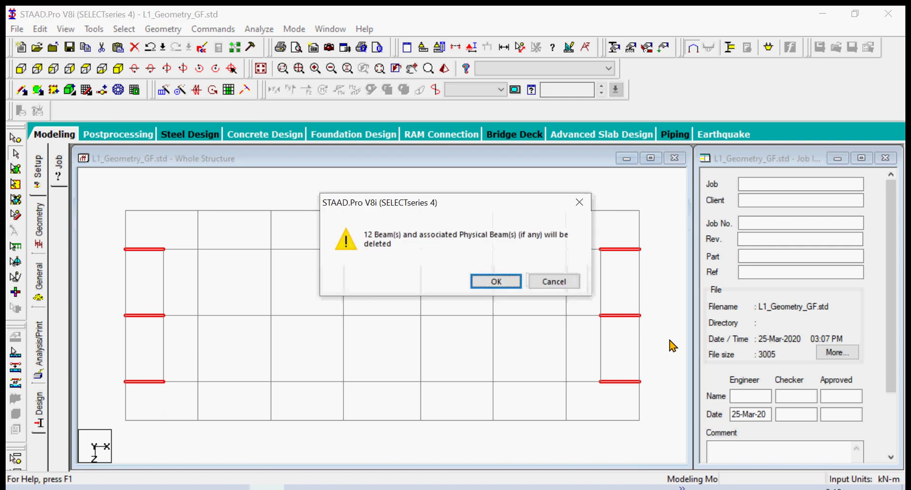
pyautogui.click(496, 281)
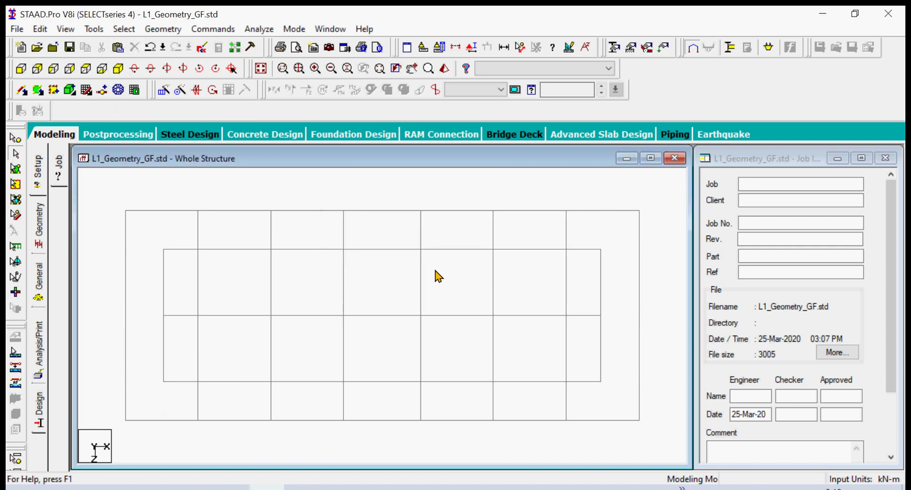
pyautogui.click(118, 68)
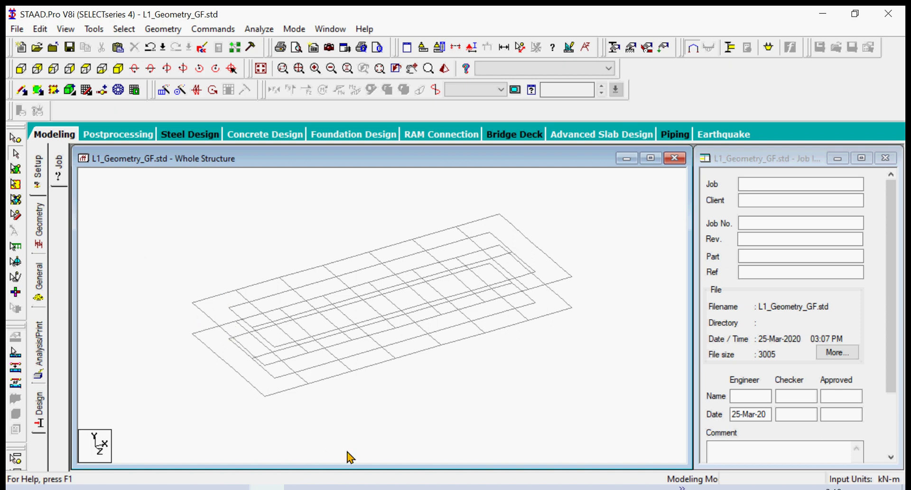
# Review the 2ND 3RD.pdf framing plan in Edge before going back to STAAD.Pro
pyautogui.click(126, 487)
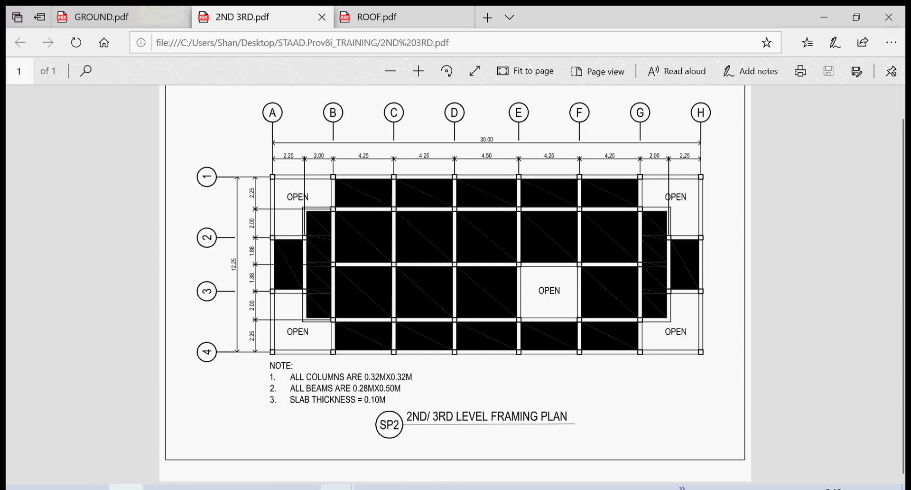
pyautogui.moveTo(336, 487)
pyautogui.moveTo(265, 449)
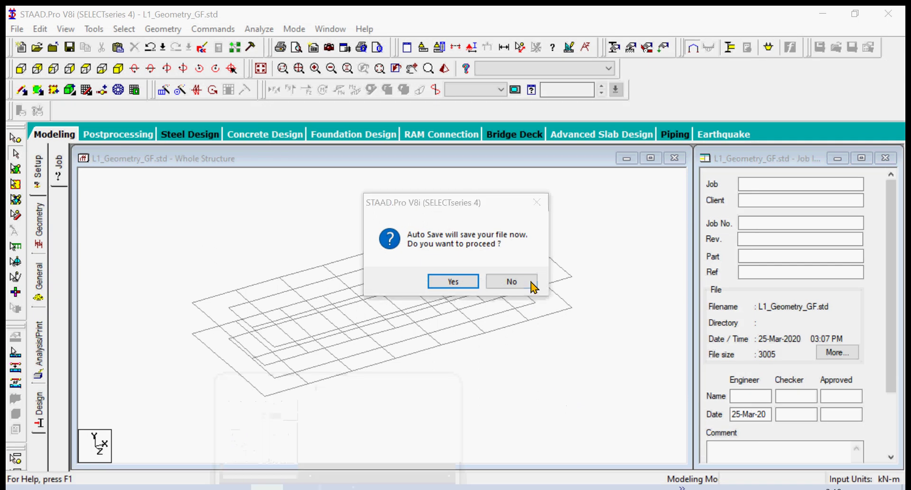
# Decline Auto Save and add four short node-to-node beams at the near end of the grids
pyautogui.click(515, 282)
pyautogui.scroll(5, 299, 326)
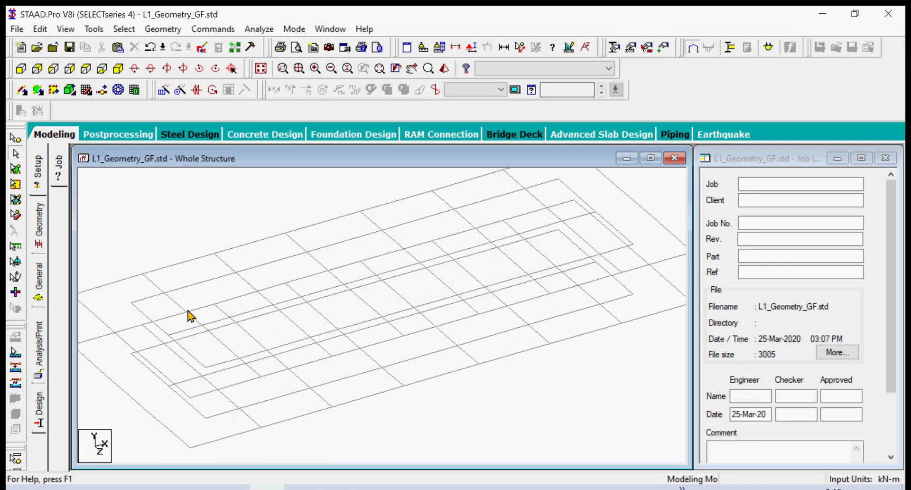
pyautogui.scroll(3, 235, 263)
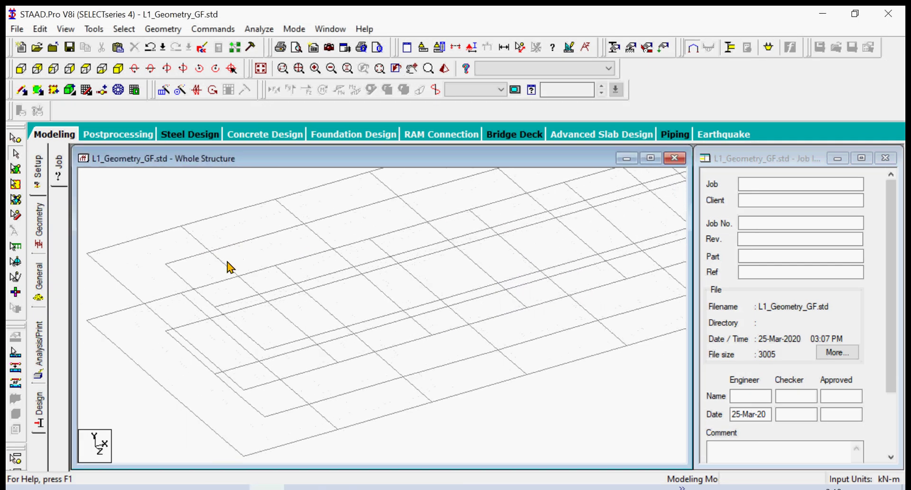
pyautogui.moveTo(227, 264); pyautogui.dragTo(308, 280, button='middle')
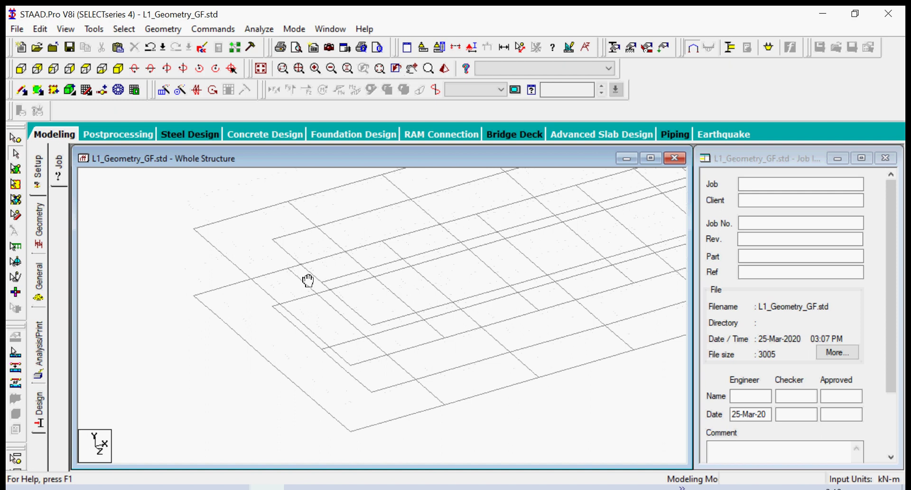
pyautogui.click(22, 92)
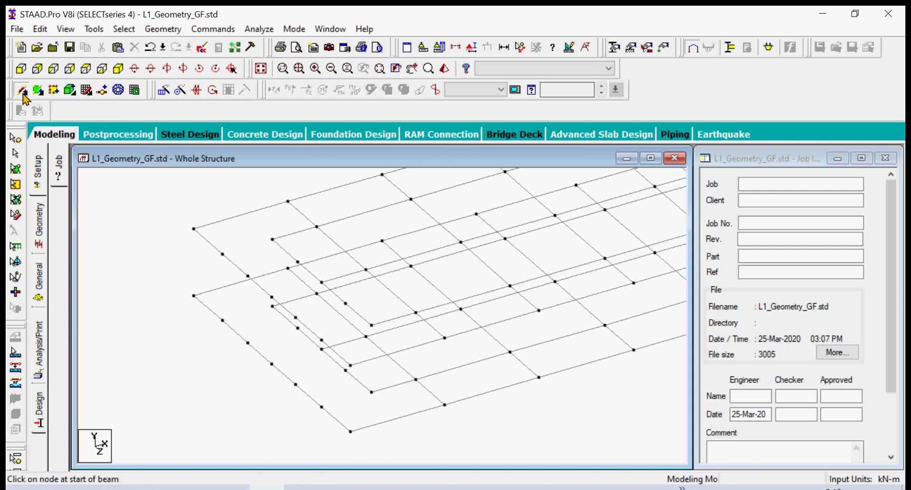
pyautogui.moveTo(247, 275); pyautogui.dragTo(298, 263)
pyautogui.moveTo(295, 317); pyautogui.dragTo(346, 303)
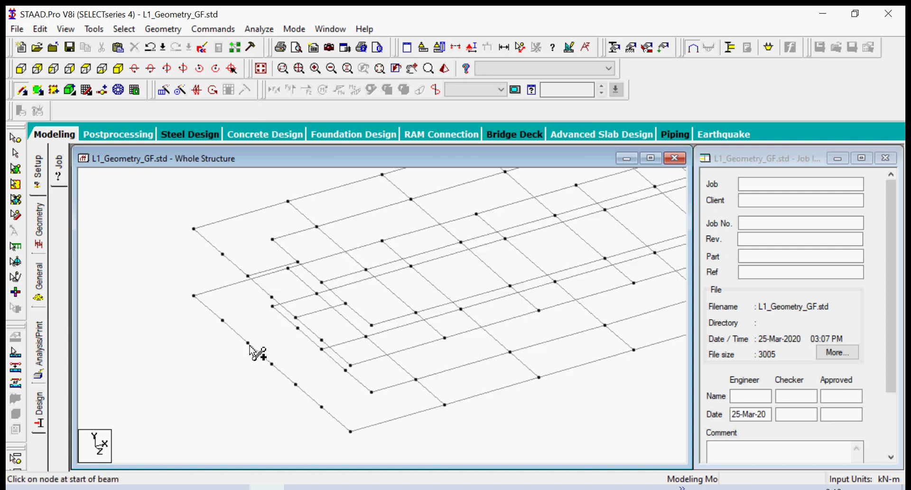
pyautogui.moveTo(248, 343); pyautogui.dragTo(298, 328)
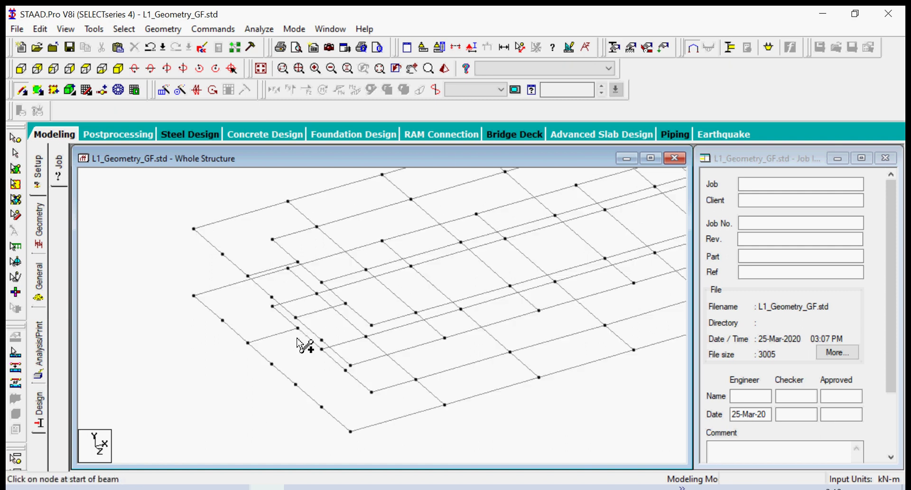
pyautogui.moveTo(307, 390); pyautogui.dragTo(348, 370)
# Add four more short connecting beams at the far end of the floor grids
pyautogui.moveTo(577, 286); pyautogui.dragTo(247, 365, button='middle')
pyautogui.moveTo(475, 298); pyautogui.dragTo(271, 320, button='middle')
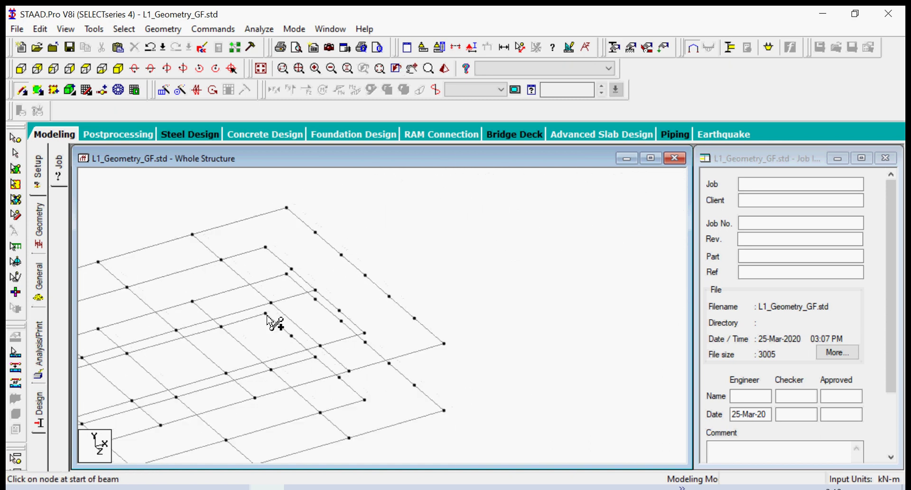
pyautogui.moveTo(292, 269); pyautogui.dragTo(341, 254)
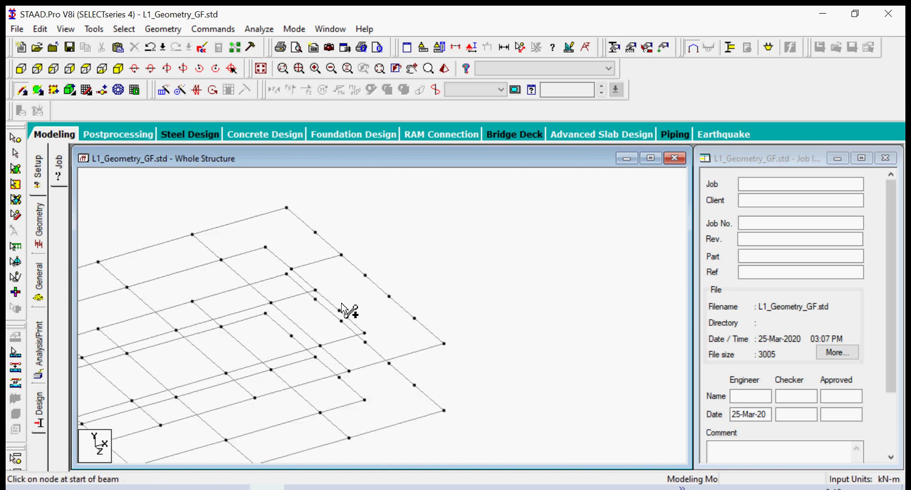
pyautogui.moveTo(339, 310); pyautogui.dragTo(389, 296)
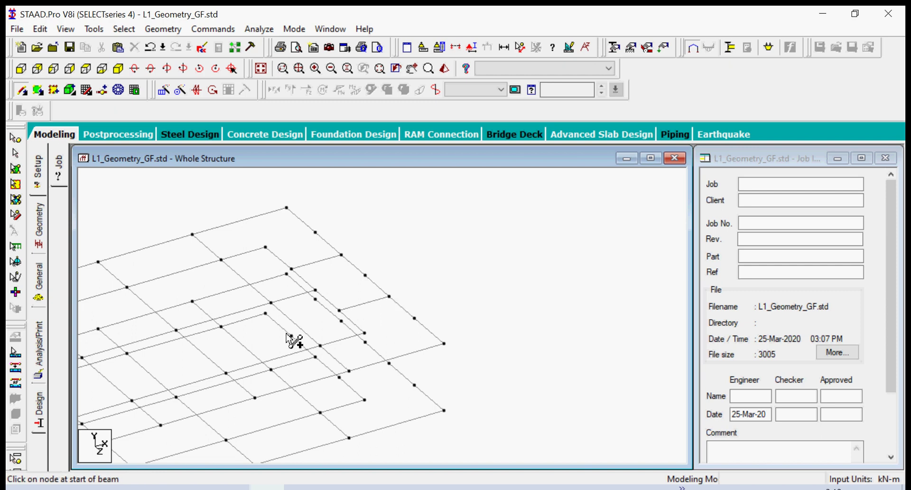
pyautogui.moveTo(291, 335); pyautogui.dragTo(341, 320)
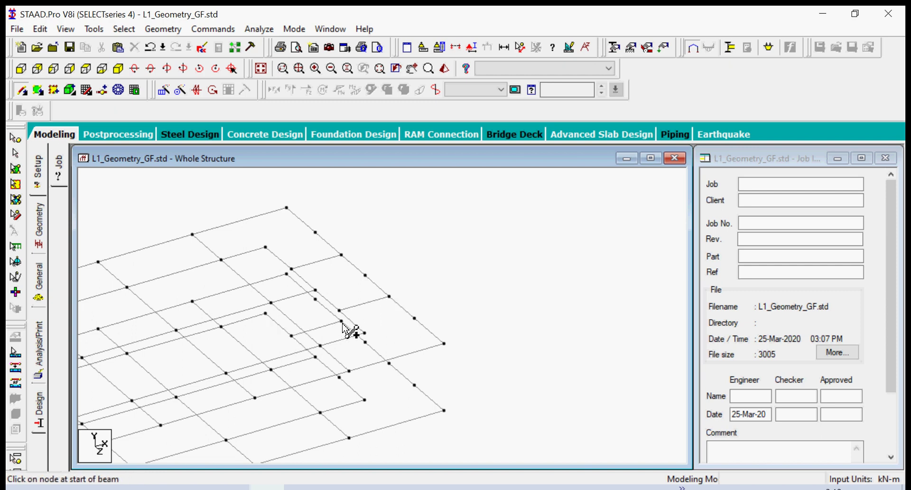
pyautogui.moveTo(339, 377); pyautogui.dragTo(389, 363)
pyautogui.scroll(-1, 479, 296)
pyautogui.scroll(-1, 479, 299)
pyautogui.moveTo(223, 349); pyautogui.dragTo(421, 266, button='middle')
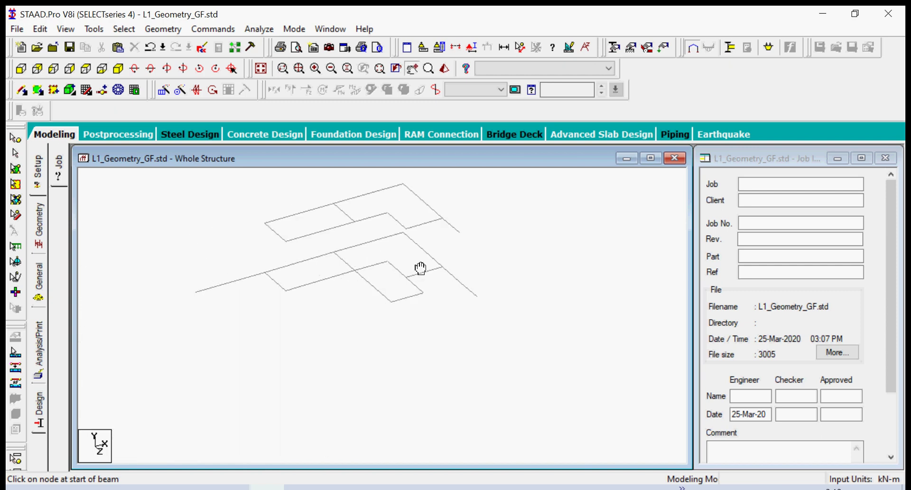
# View the intermediate floor grid in plan to check the new short end beams
pyautogui.click(101, 69)
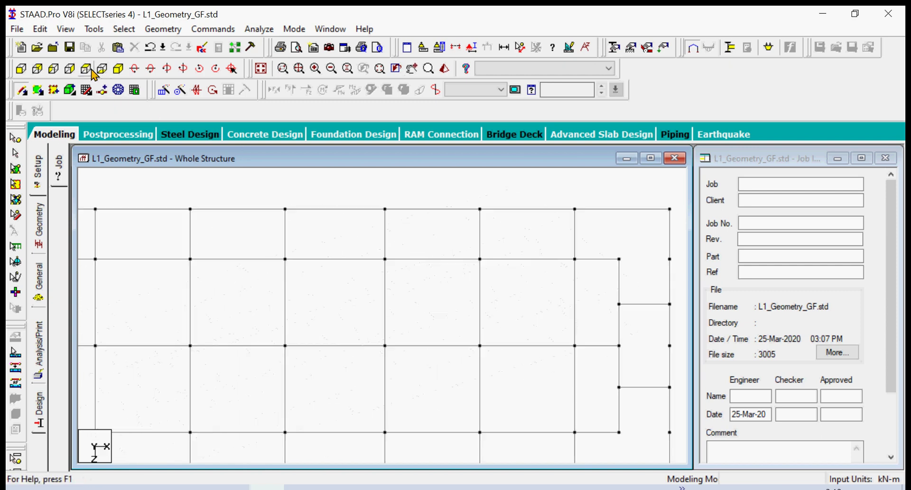
pyautogui.scroll(-2, 289, 240)
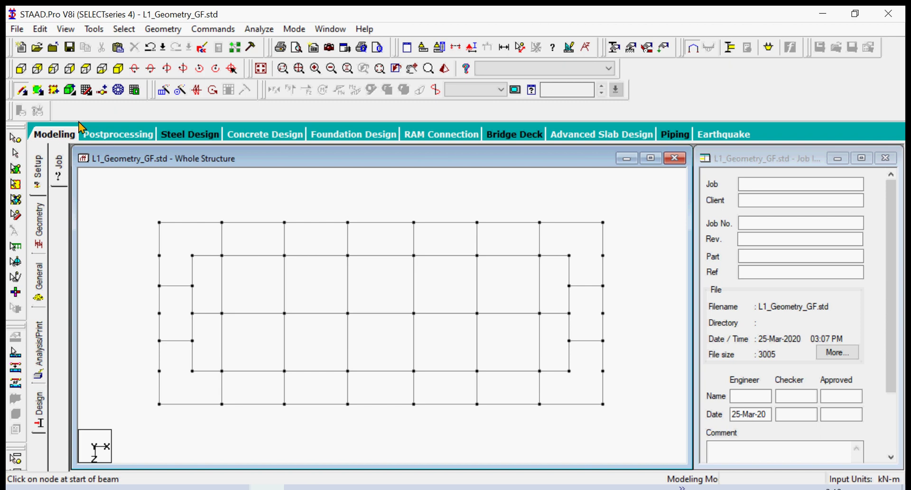
# Show the whole structure again in front elevation
pyautogui.click(21, 70)
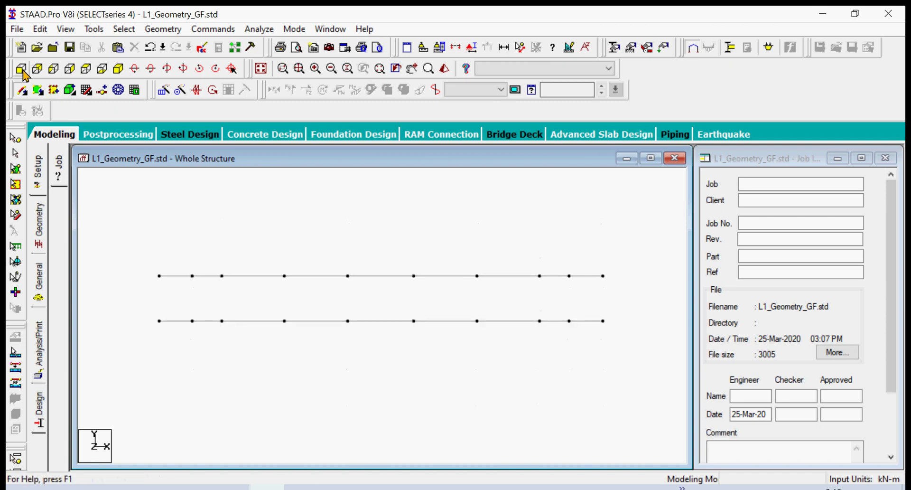
pyautogui.click(64, 29)
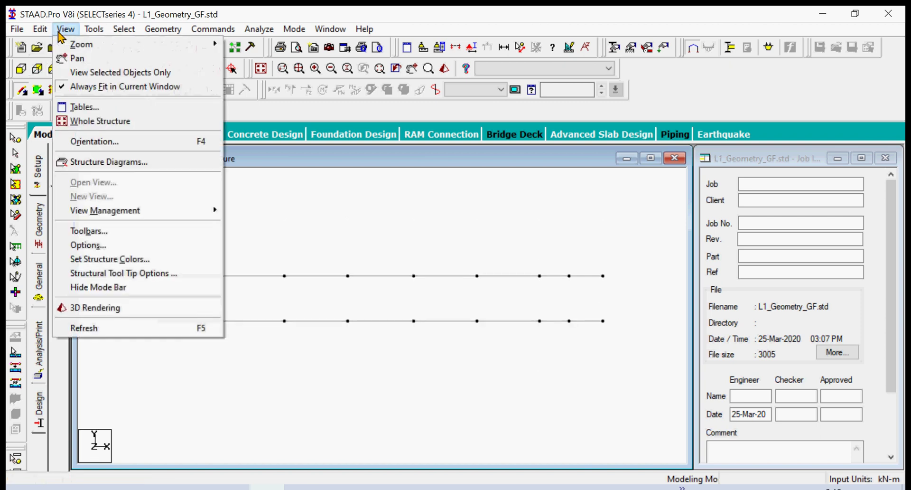
pyautogui.click(92, 121)
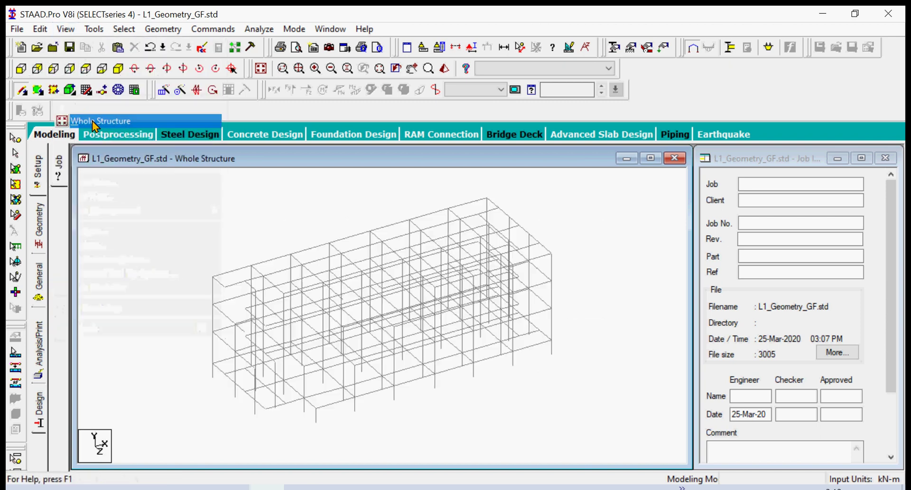
pyautogui.click(20, 70)
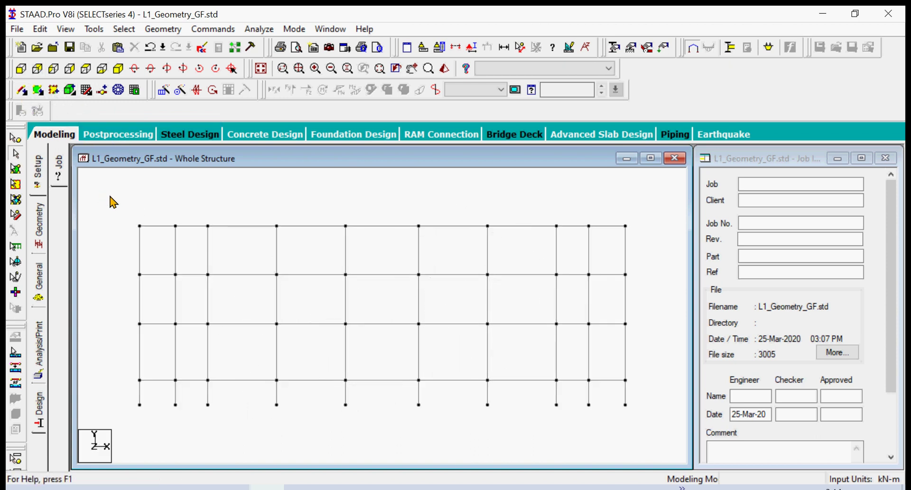
# Isolate the top row of roof-level beams so only they are displayed
pyautogui.click(649, 244)
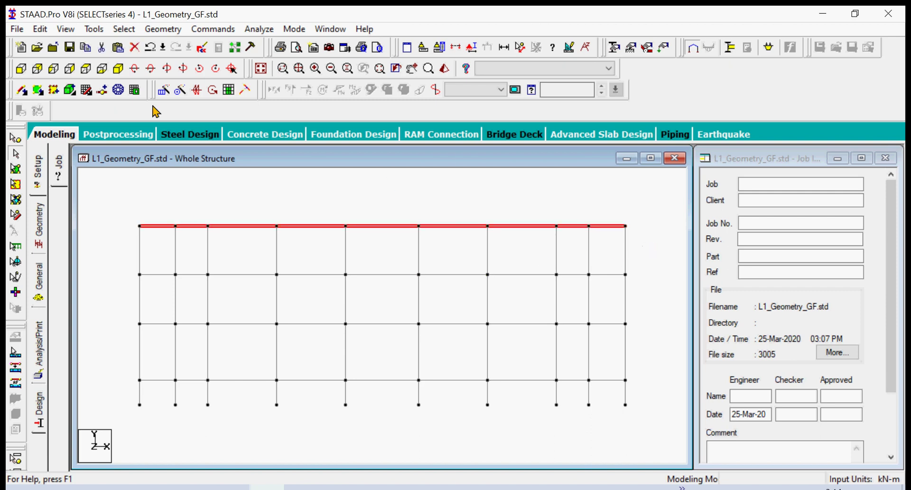
pyautogui.click(65, 29)
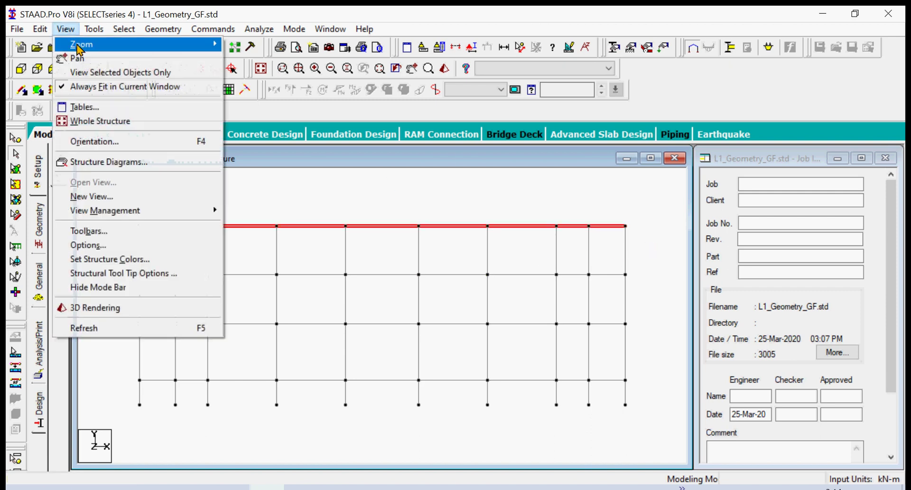
pyautogui.click(95, 72)
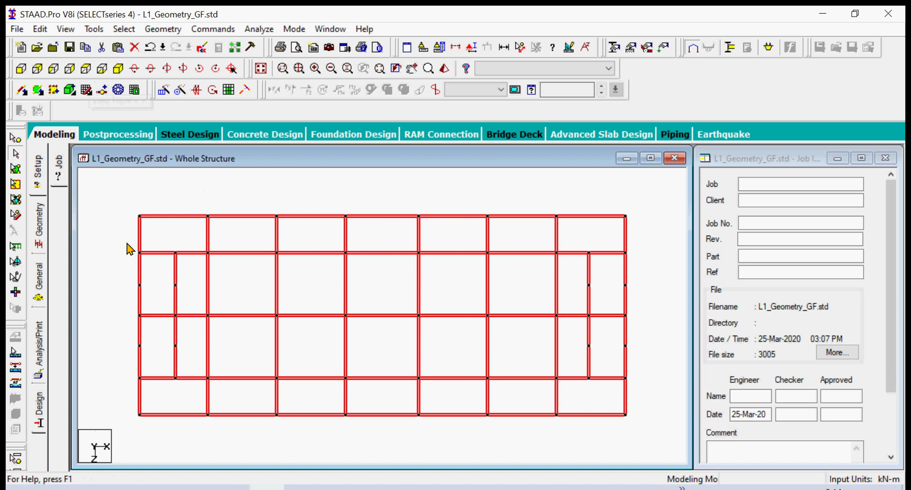
pyautogui.click(125, 254)
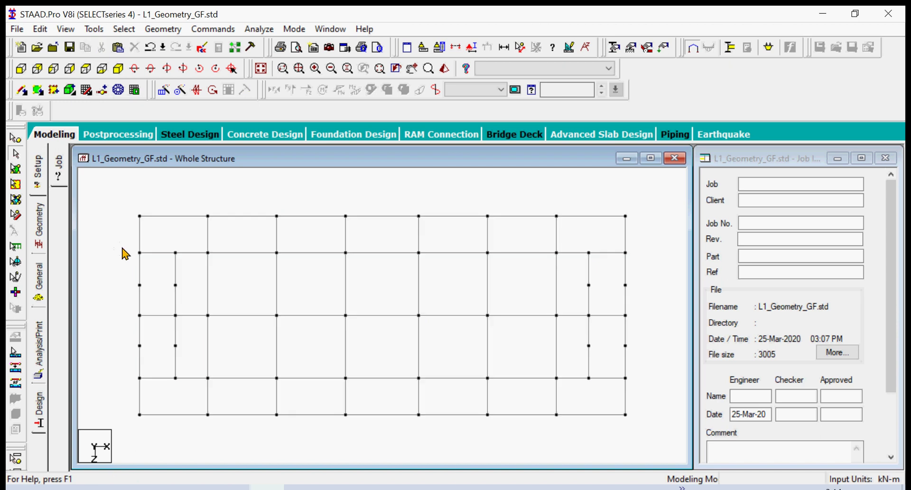
# Delete the short left and right end beams on the roof level, checked against the roof framing plan
pyautogui.click(159, 319)
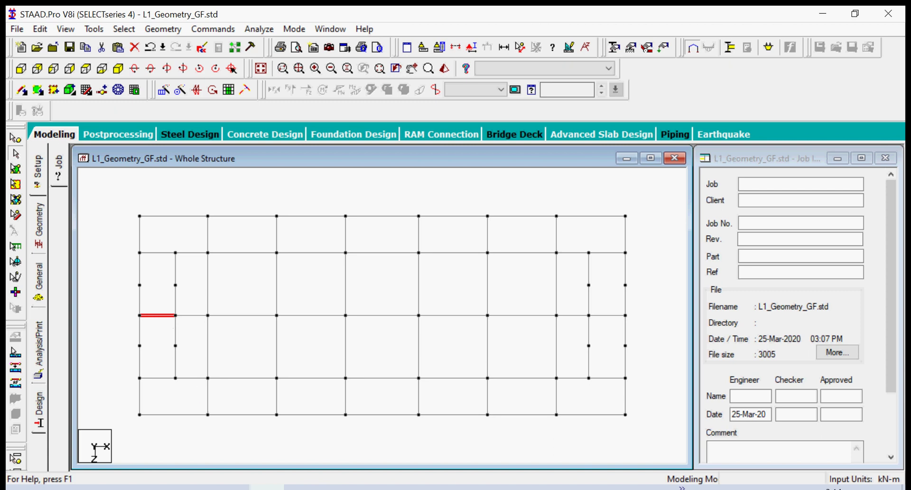
pyautogui.hotkey('alt', 'Tab')
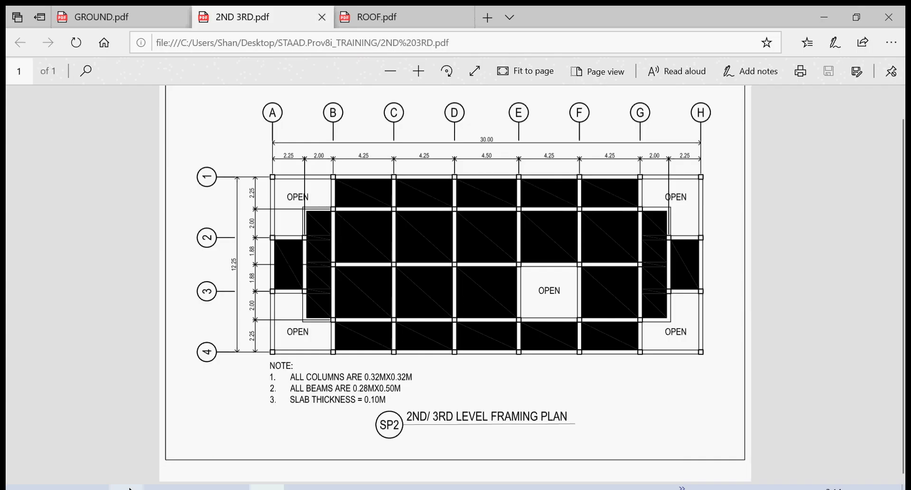
pyautogui.click(366, 19)
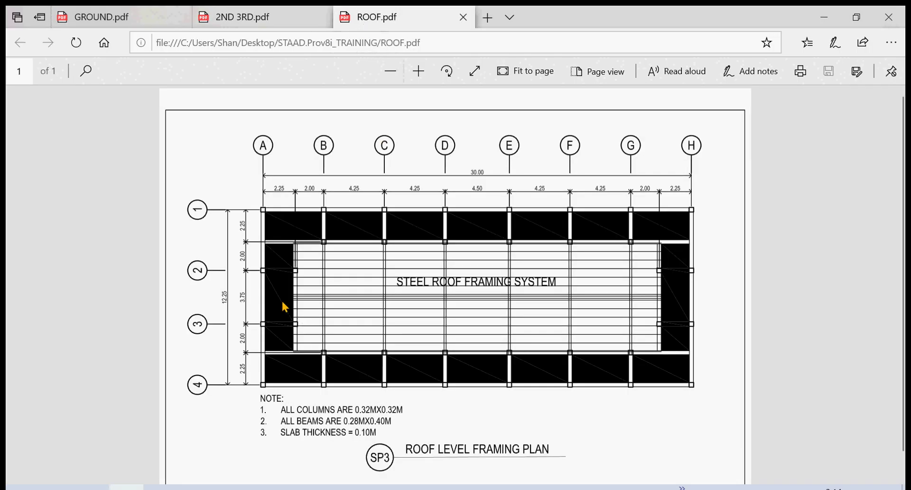
pyautogui.hotkey('alt', 'Tab')
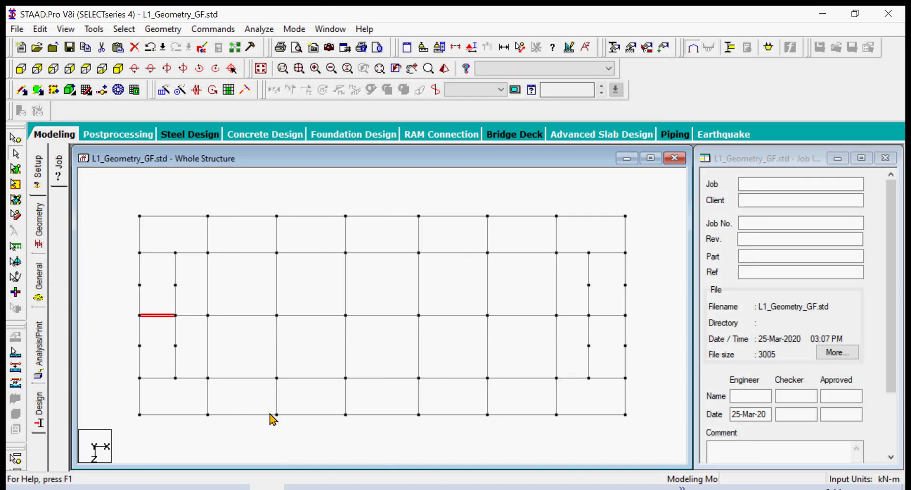
pyautogui.keyDown('ctrl'); pyautogui.click(613, 318); pyautogui.keyUp('ctrl')
pyautogui.press('Delete')
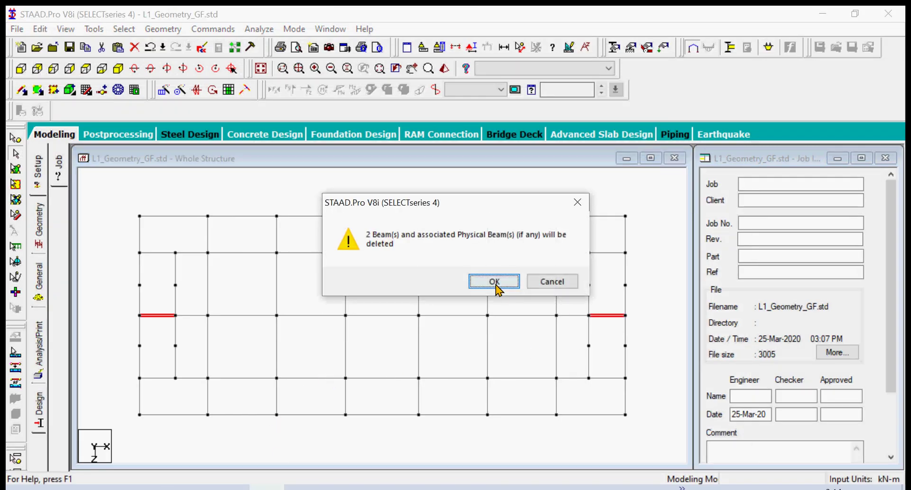
pyautogui.click(495, 283)
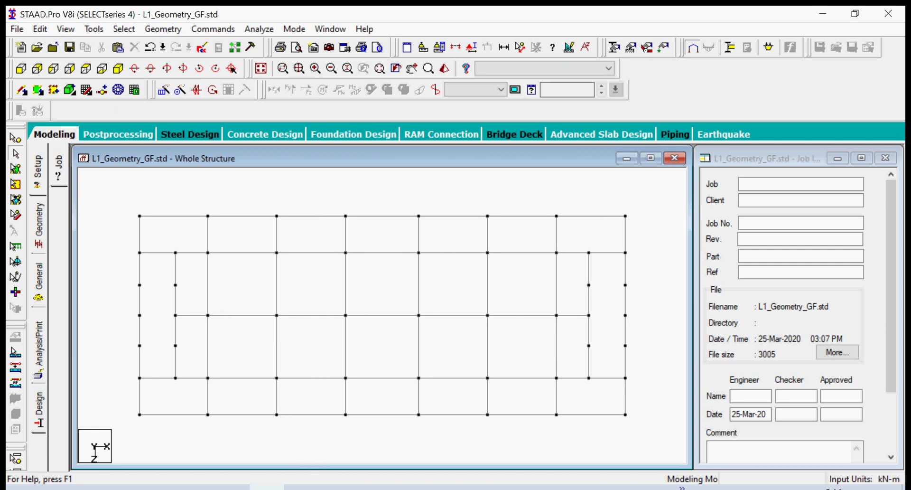
# Compare the roof grid against ROOF.pdf in Edge, then return to STAAD.Pro
pyautogui.click(232, 487)
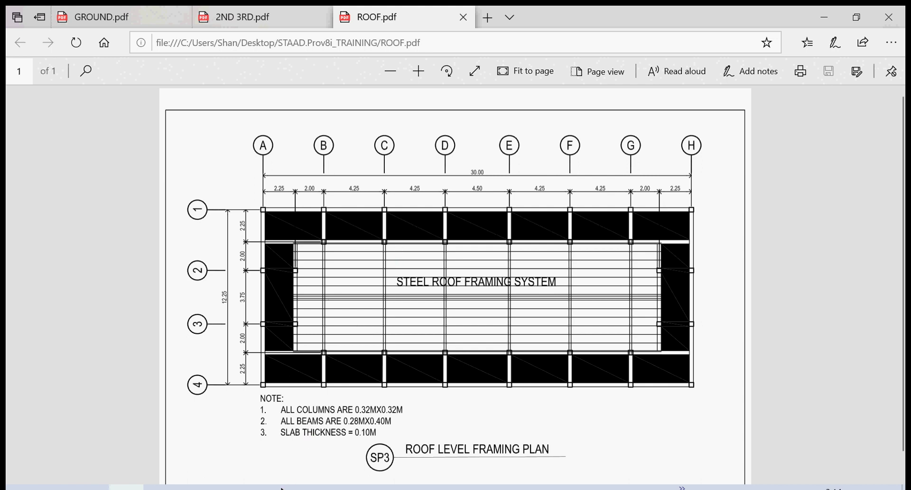
pyautogui.moveTo(266, 487)
pyautogui.click(268, 486)
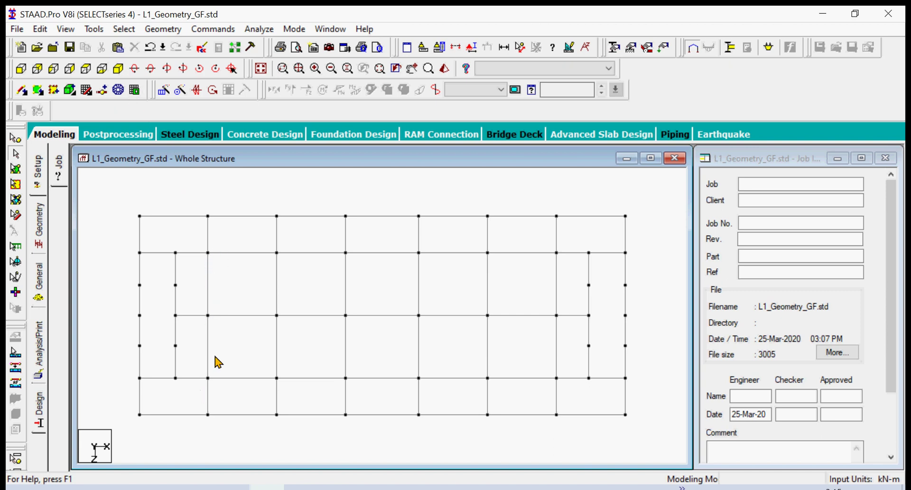
# Delete the two short end beams on the middle roof line
pyautogui.click(199, 316)
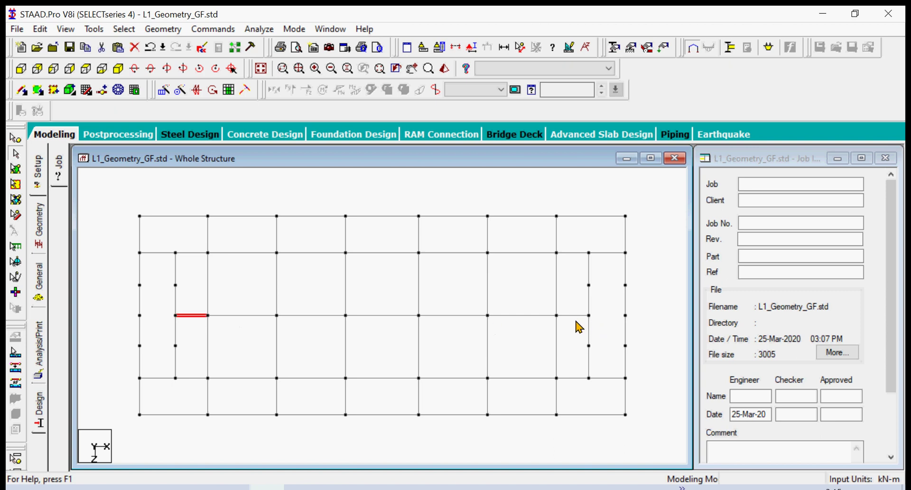
pyautogui.press('Delete')
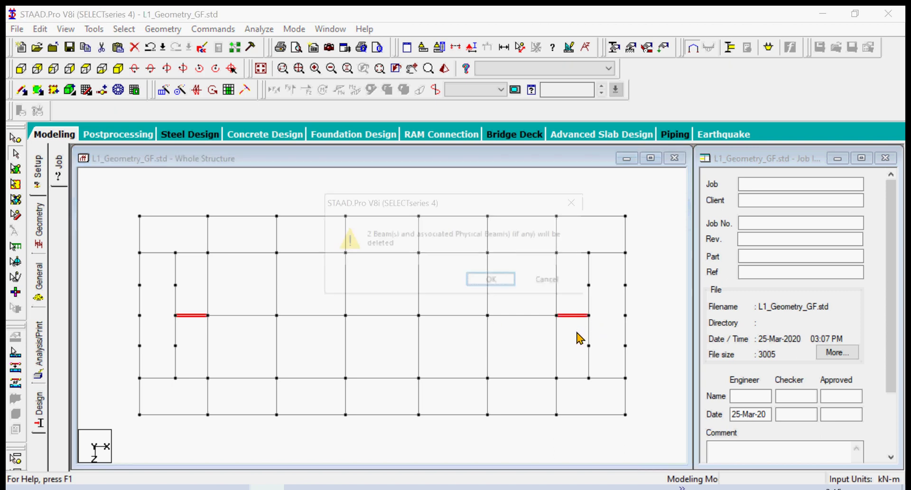
pyautogui.click(496, 280)
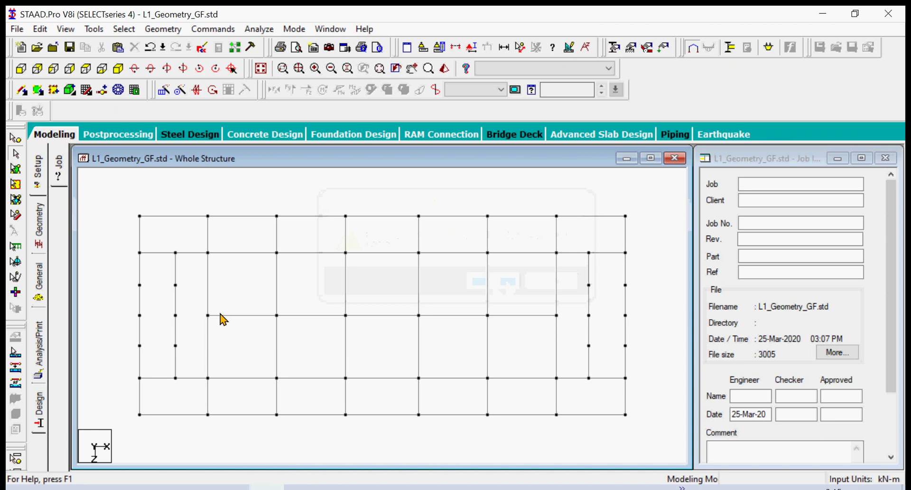
# Select the five ridge beams along the middle roof line
pyautogui.moveTo(197, 305); pyautogui.dragTo(244, 324)
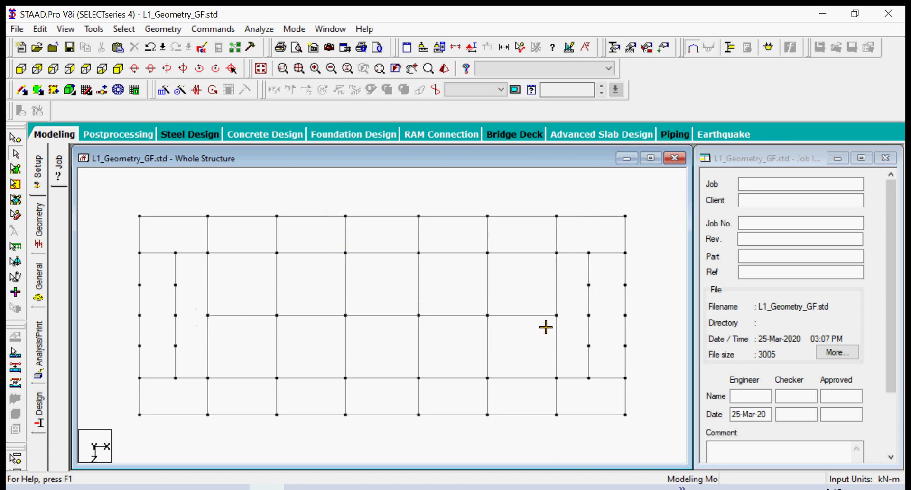
pyautogui.moveTo(546, 327); pyautogui.dragTo(559, 326)
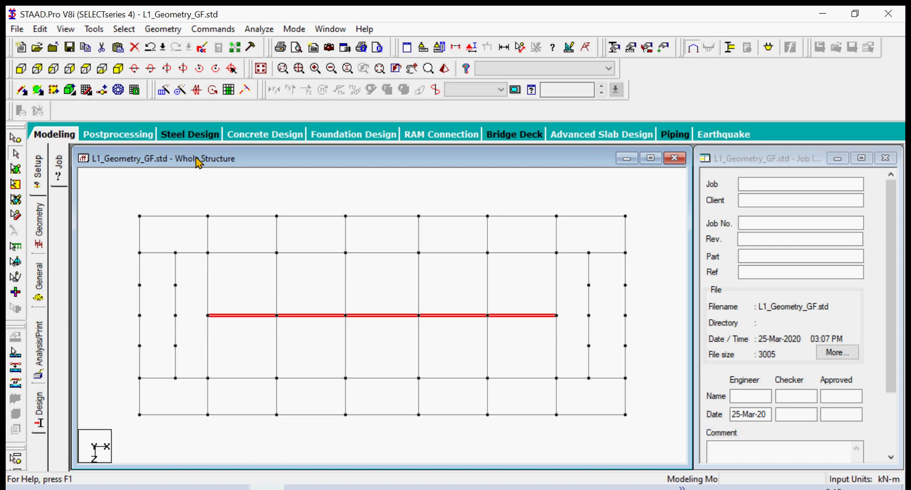
pyautogui.click(152, 30)
pyautogui.moveTo(303, 301)
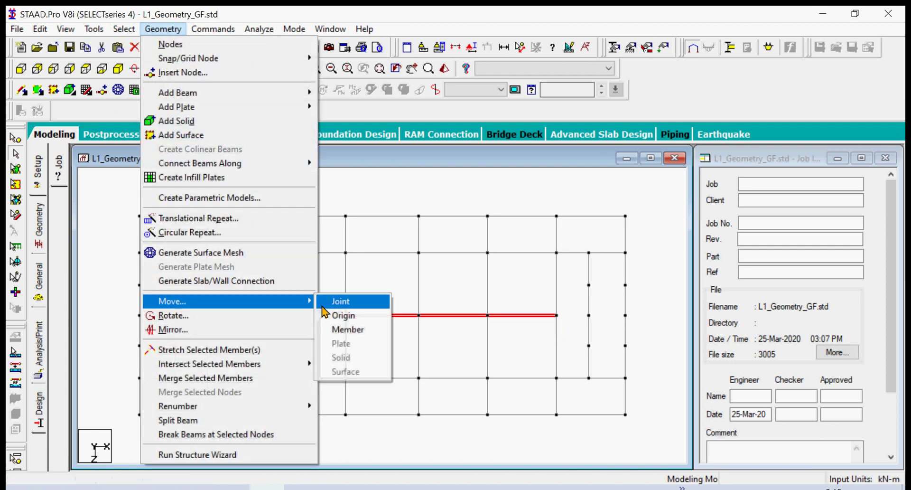
# Drop the member move and select the six ridge nodes on the middle roof line instead
pyautogui.click(341, 330)
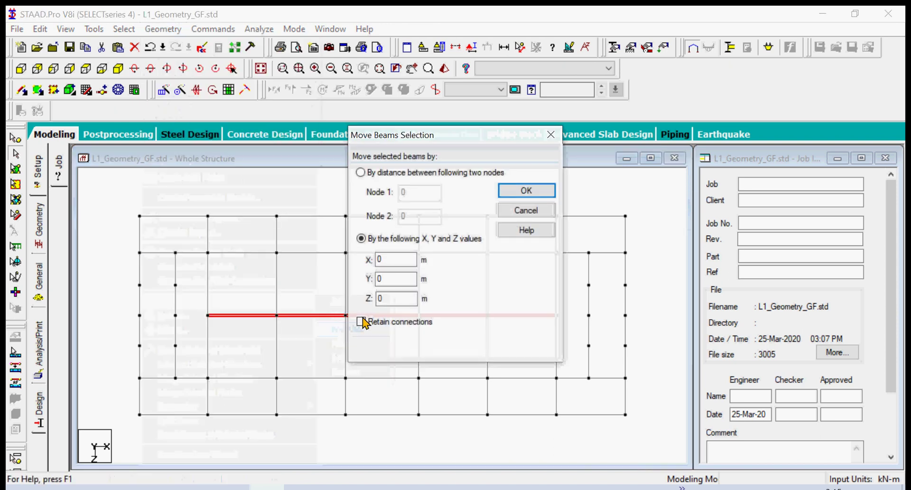
pyautogui.click(521, 212)
pyautogui.click(361, 327)
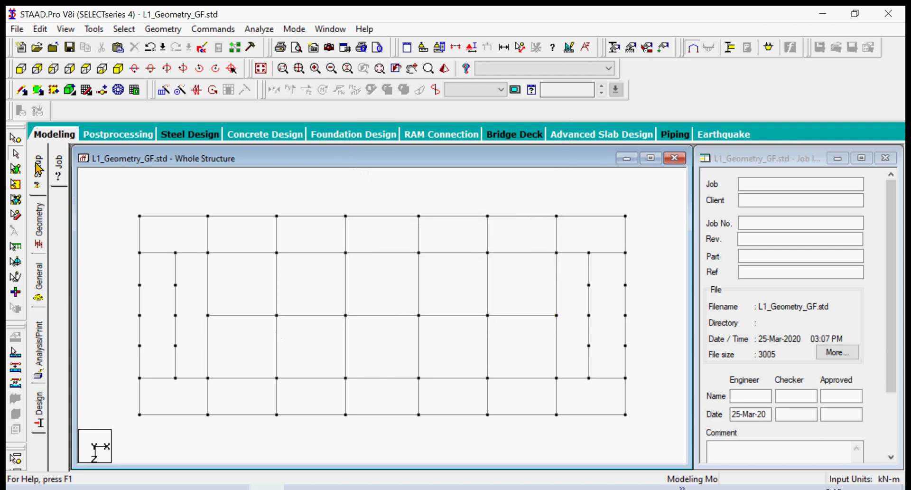
pyautogui.click(16, 138)
pyautogui.moveTo(195, 301); pyautogui.dragTo(328, 332)
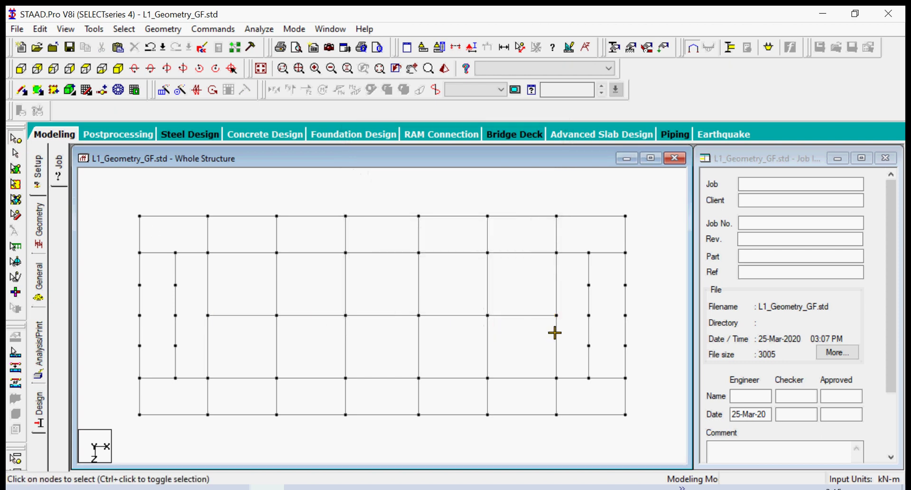
pyautogui.moveTo(567, 334); pyautogui.dragTo(567, 335)
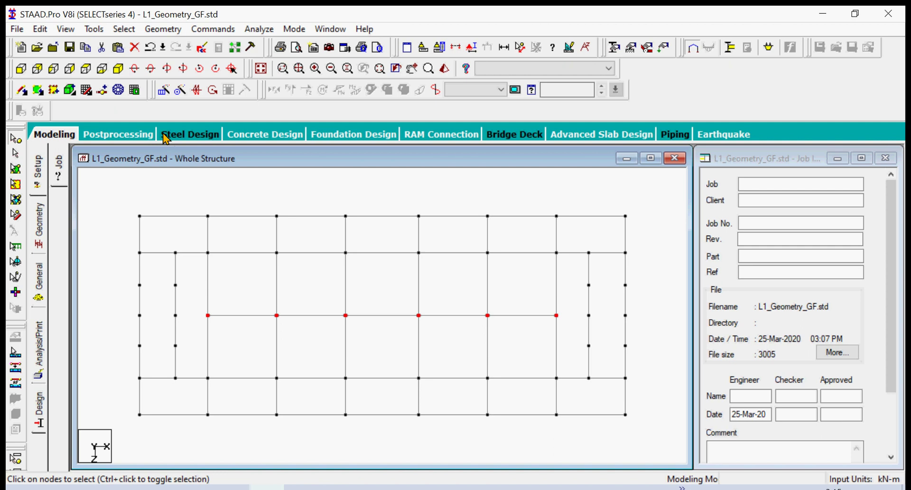
pyautogui.click(120, 69)
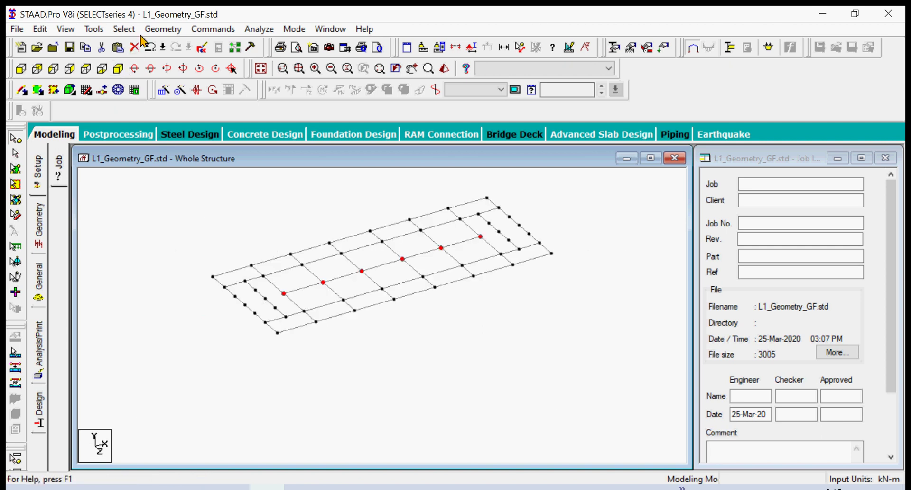
# Move the six ridge nodes up 1 m in Y, splitting members at the moved nodes
pyautogui.click(163, 29)
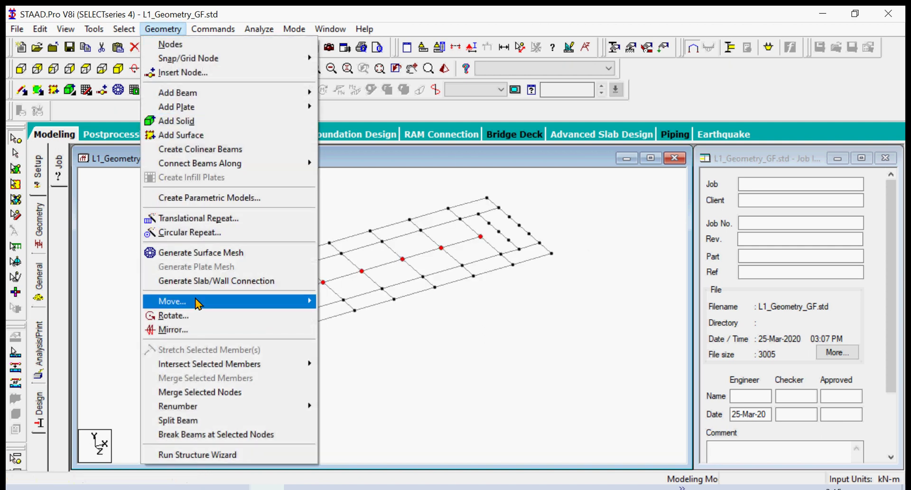
pyautogui.moveTo(292, 304)
pyautogui.click(333, 302)
pyautogui.doubleClick(409, 278)
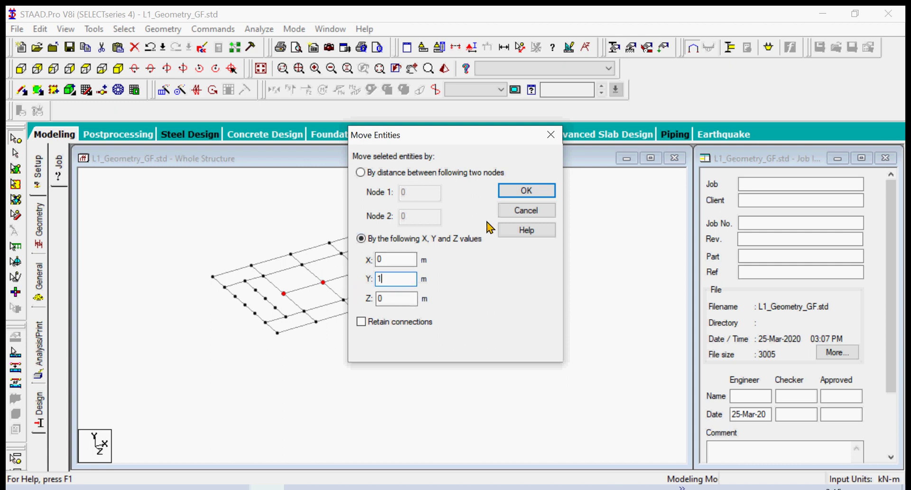
pyautogui.click(517, 191)
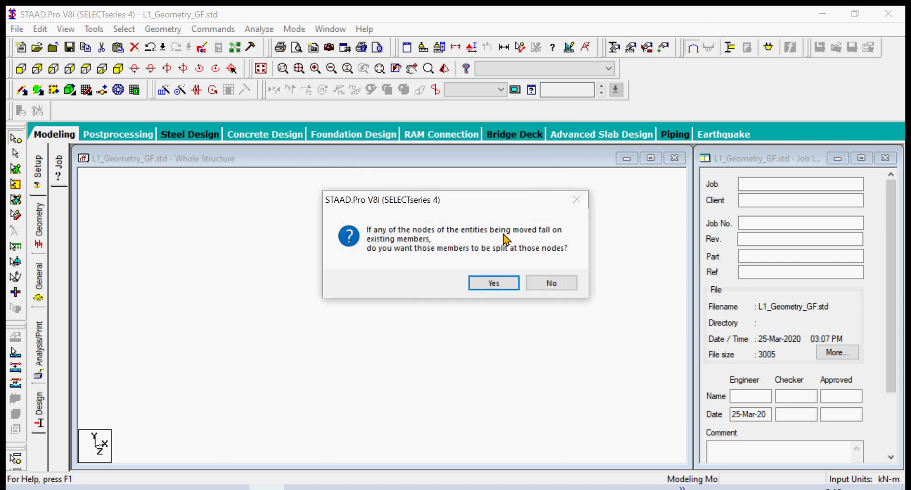
pyautogui.click(494, 282)
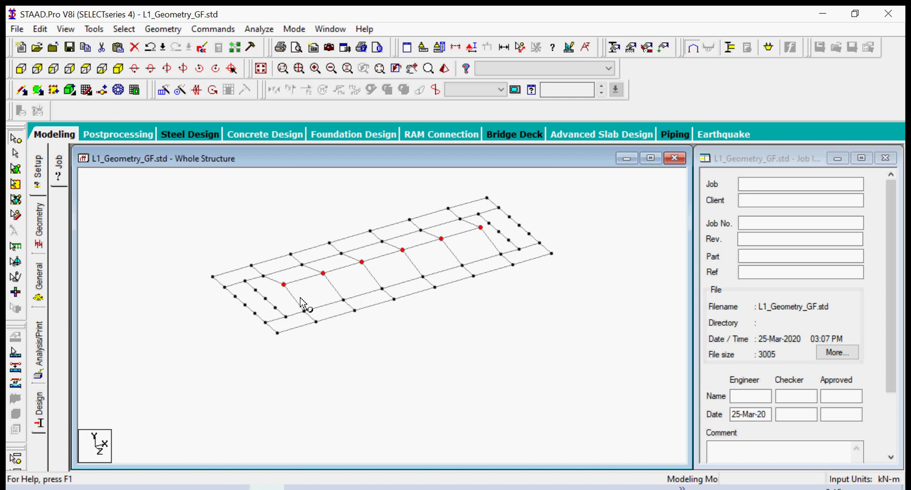
pyautogui.click(137, 209)
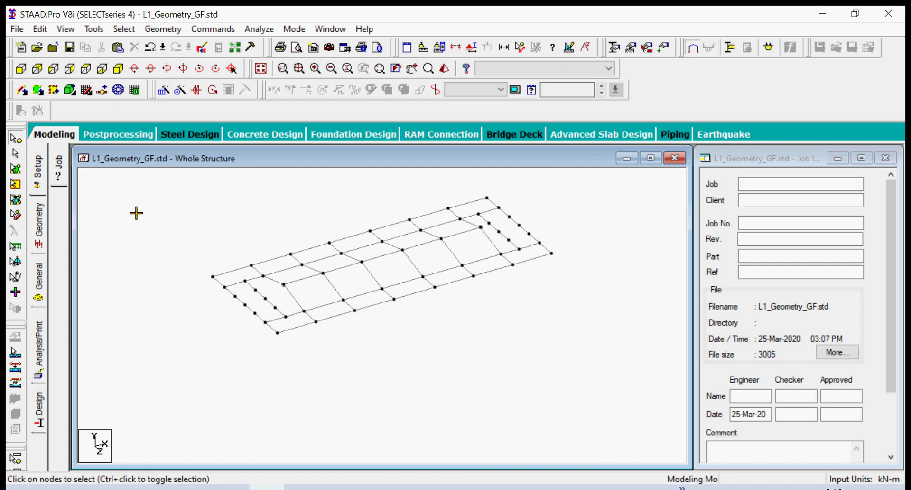
# Turn off View Selected Objects Only, then show the whole three-storey frame with its raised ridge
pyautogui.click(66, 29)
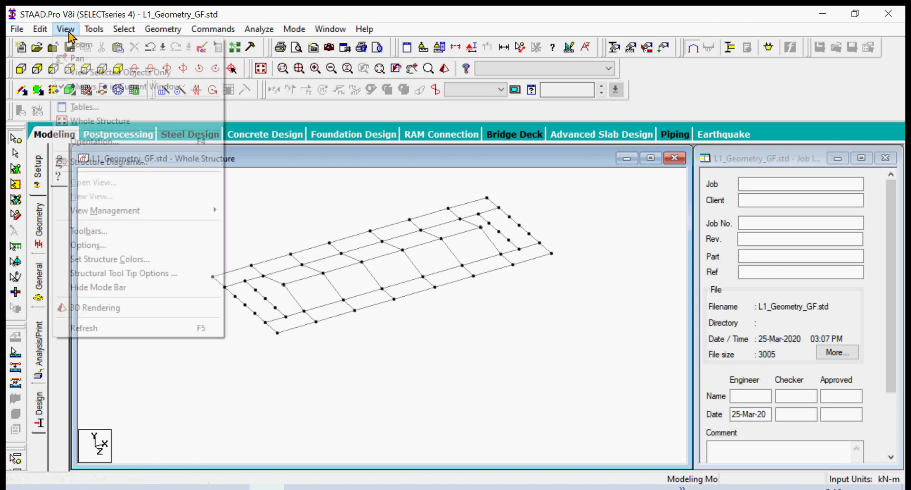
pyautogui.click(81, 74)
pyautogui.click(436, 280)
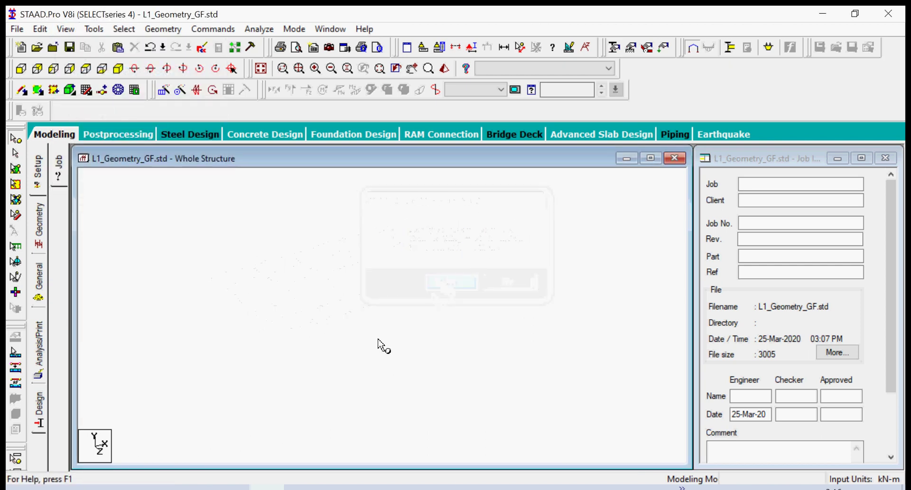
pyautogui.click(66, 29)
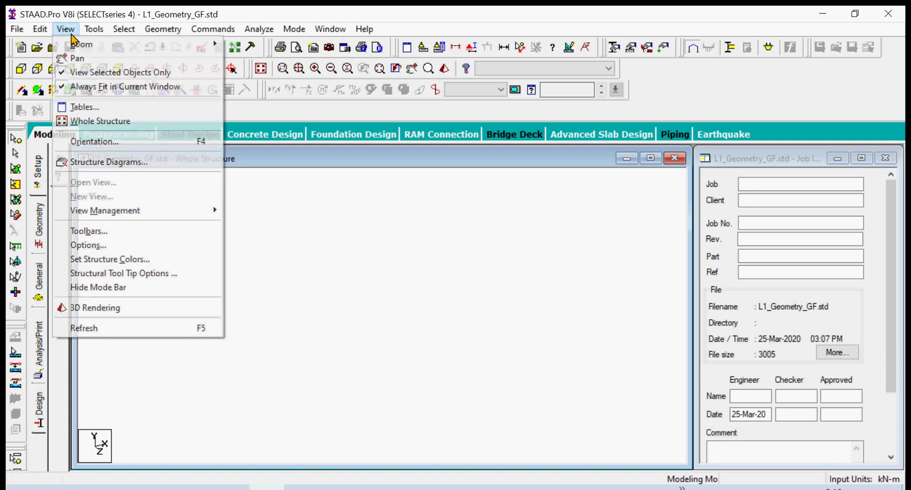
pyautogui.click(97, 121)
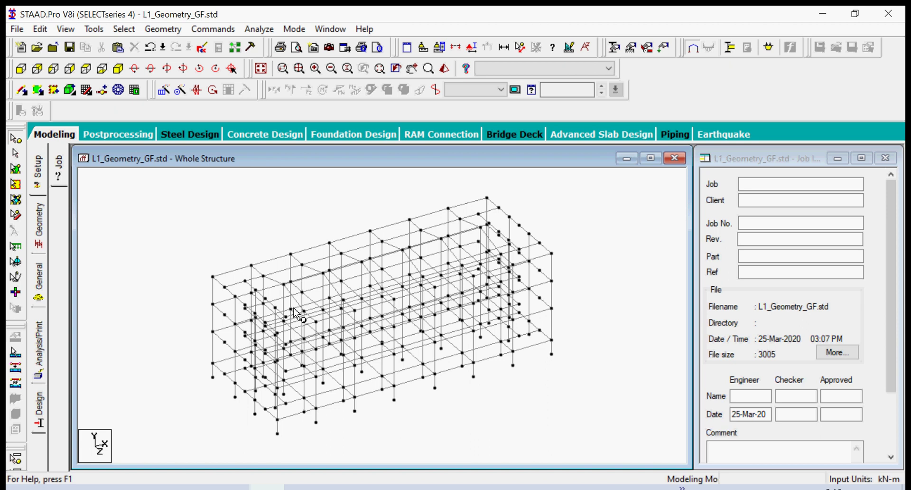
pyautogui.scroll(5, 298, 315)
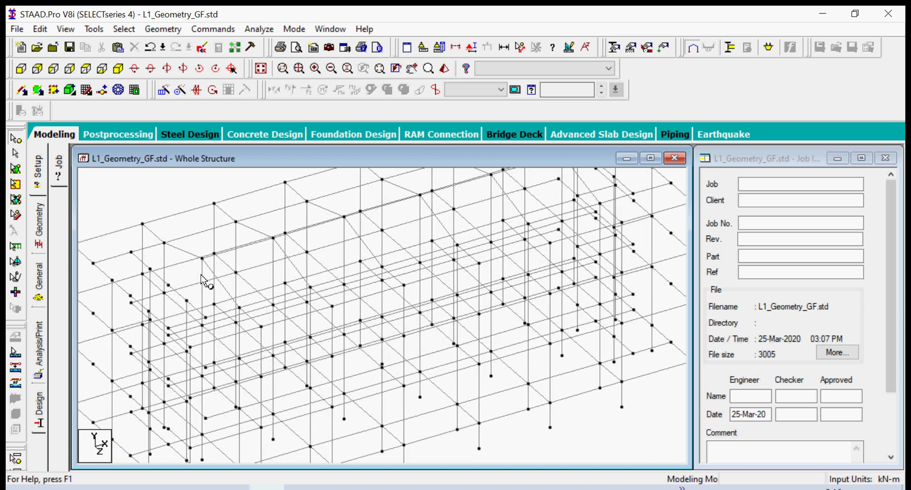
pyautogui.scroll(-1, 203, 281)
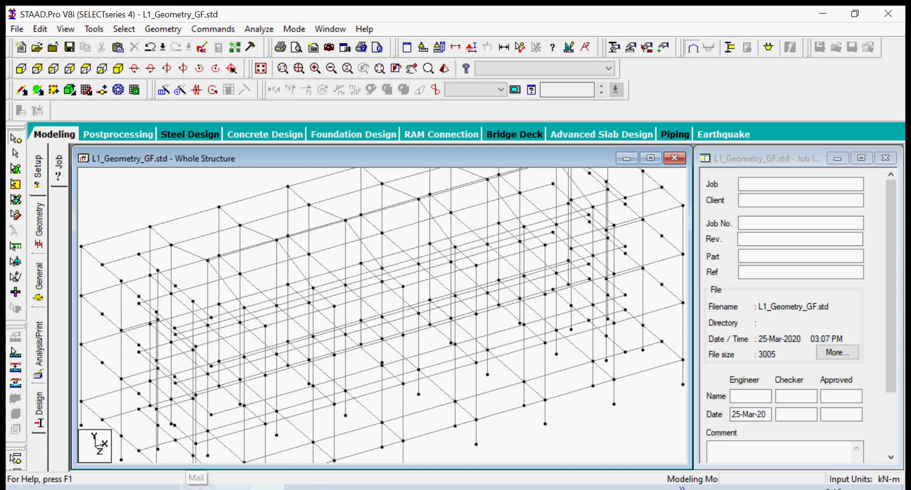
pyautogui.moveTo(168, 487)
pyautogui.click(166, 446)
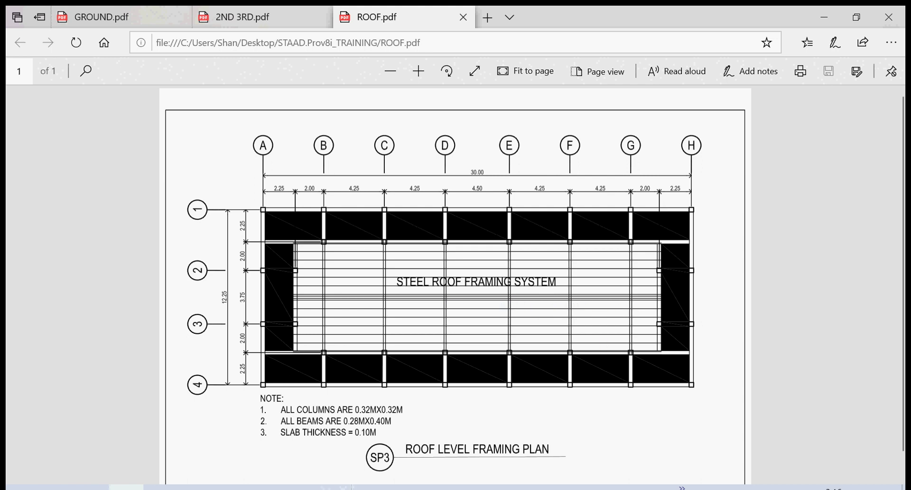
pyautogui.moveTo(266, 486)
pyautogui.click(217, 454)
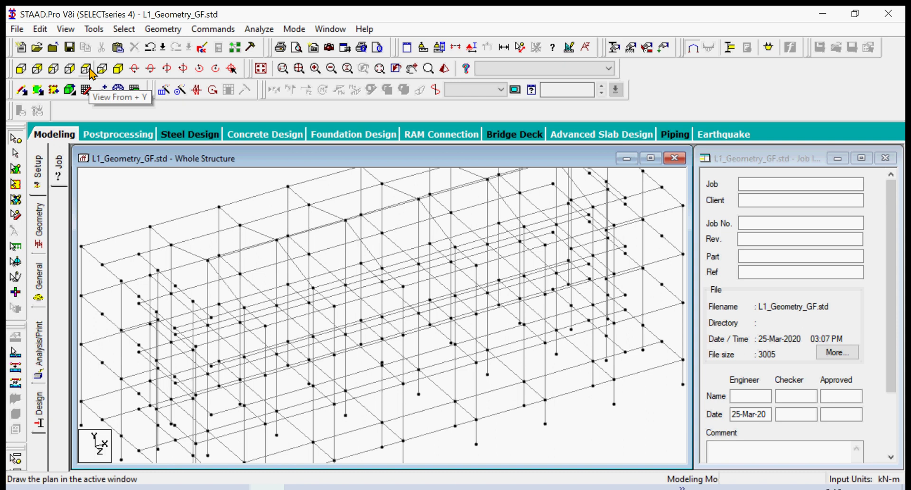
# Isolate the top storey's beams and columns and view them in plan
pyautogui.click(20, 69)
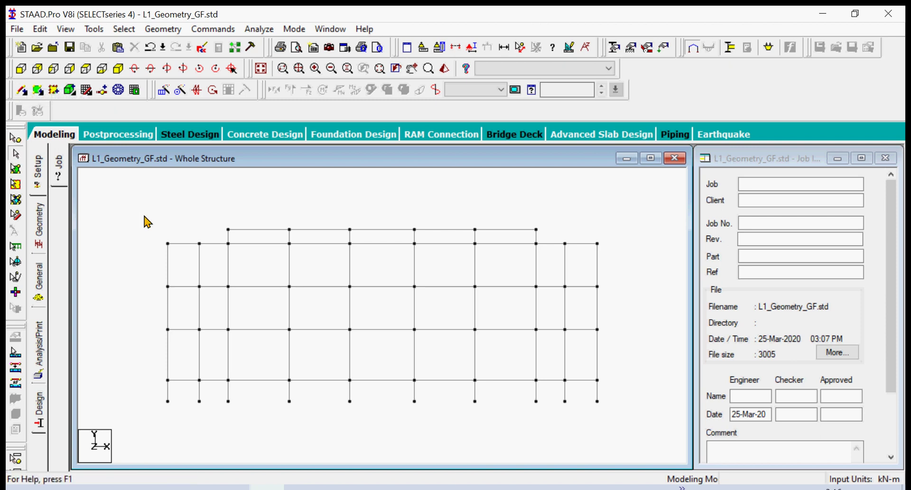
pyautogui.moveTo(147, 215); pyautogui.dragTo(621, 284)
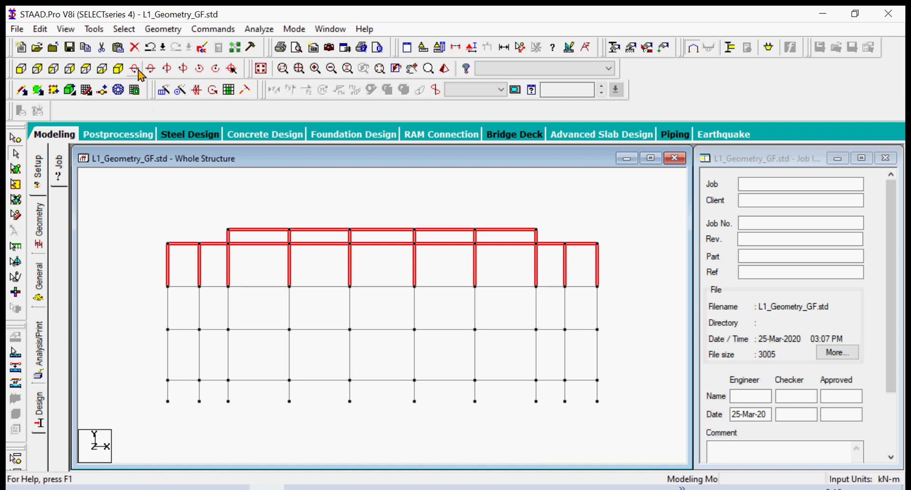
pyautogui.click(66, 29)
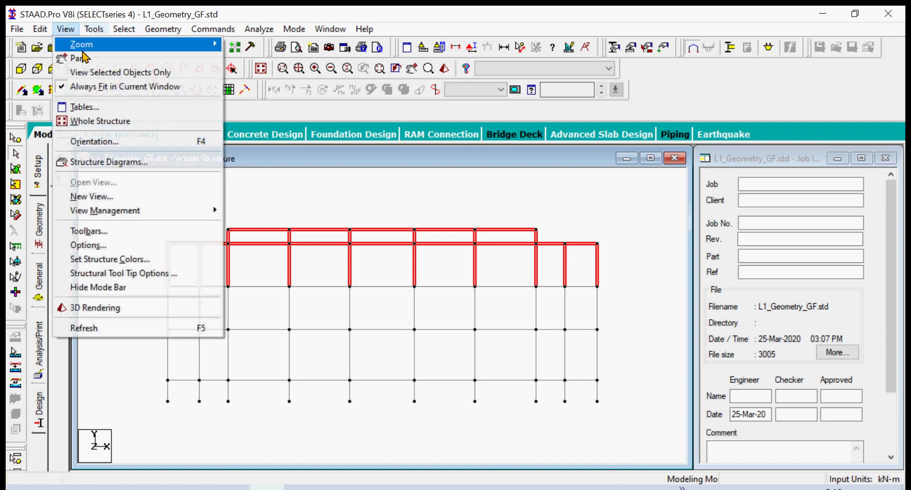
pyautogui.click(78, 67)
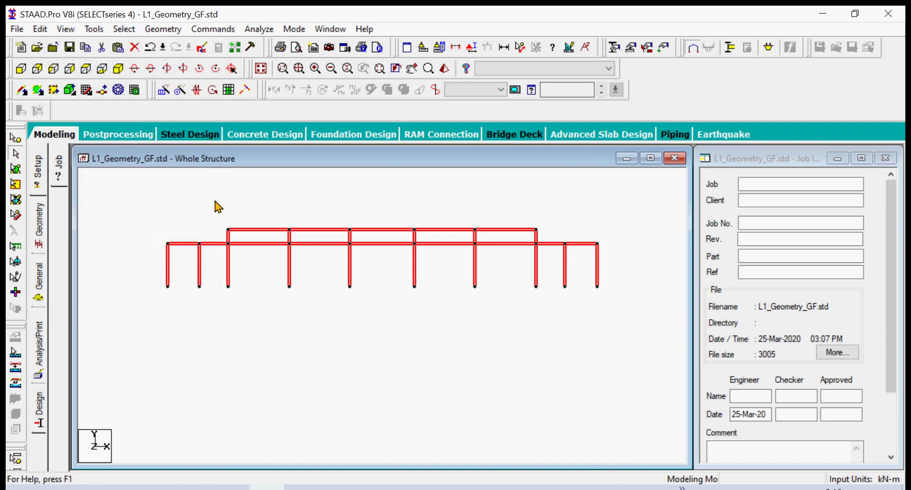
pyautogui.click(86, 72)
pyautogui.click(258, 309)
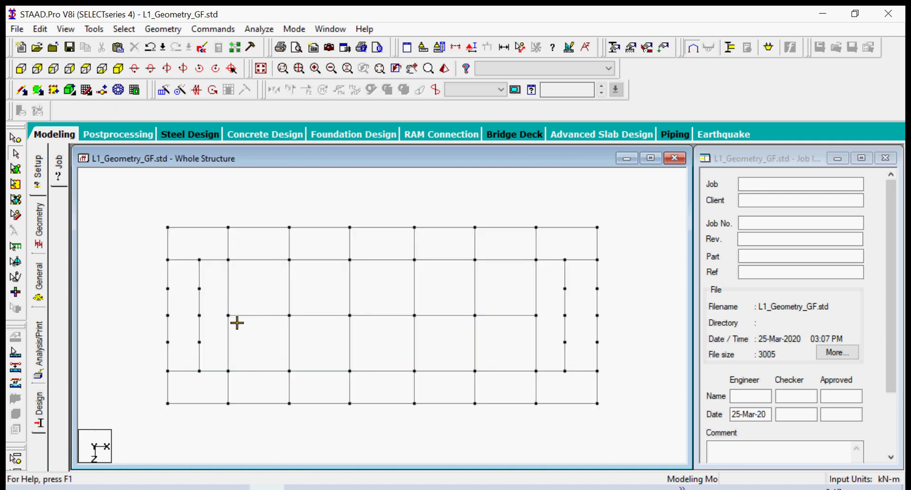
# Delete the six middle roof columns beneath the ridge after checking them in 3-D
pyautogui.moveTo(219, 304); pyautogui.dragTo(239, 324)
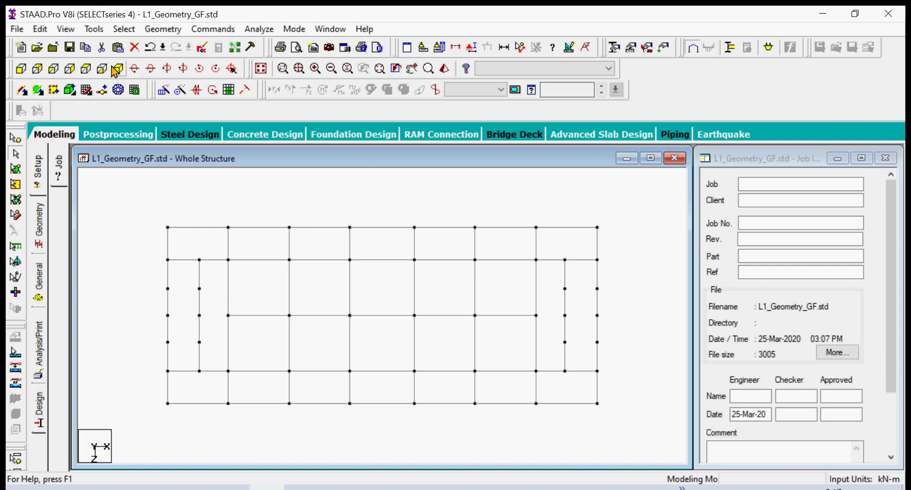
pyautogui.click(116, 70)
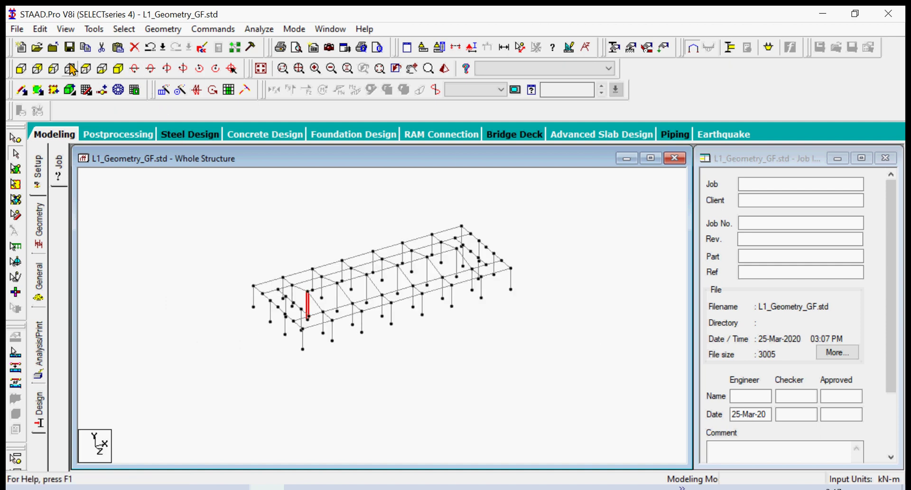
pyautogui.click(85, 68)
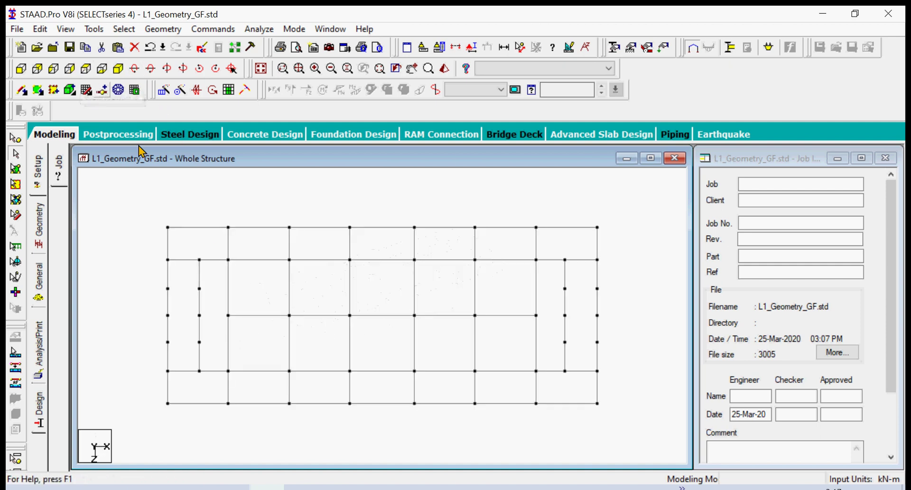
pyautogui.click(119, 69)
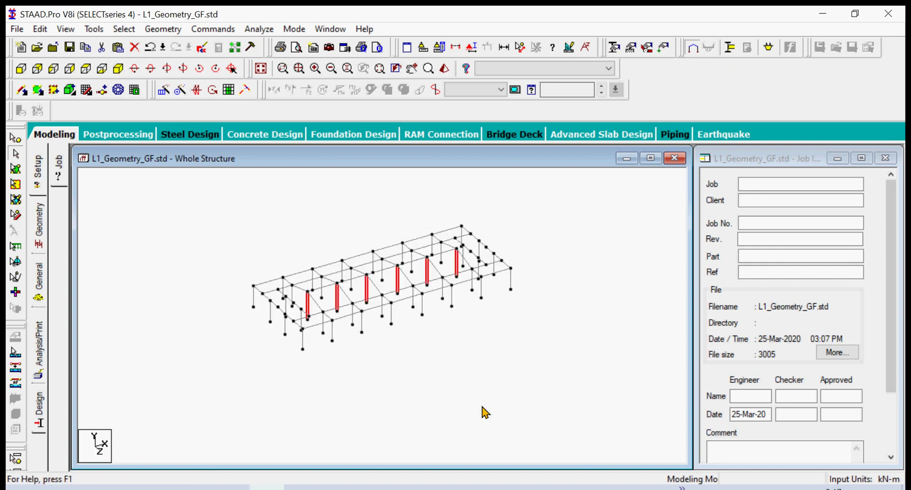
pyautogui.press('Delete')
pyautogui.press('Return')
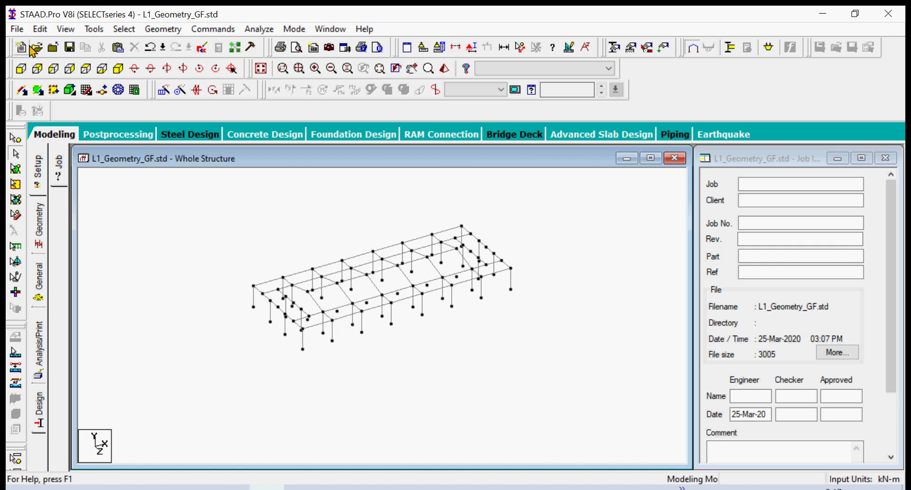
# Show the whole structure and set the view orientation to Perspective
pyautogui.click(18, 29)
pyautogui.moveTo(65, 28)
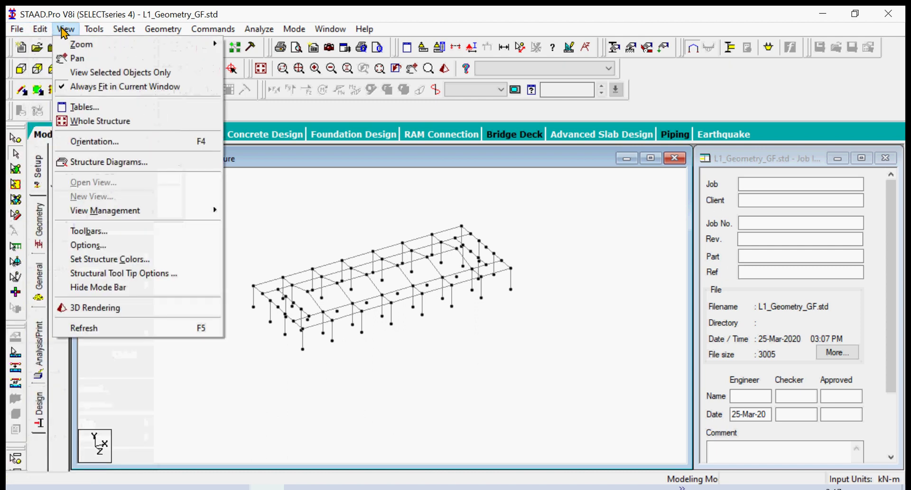
pyautogui.click(88, 122)
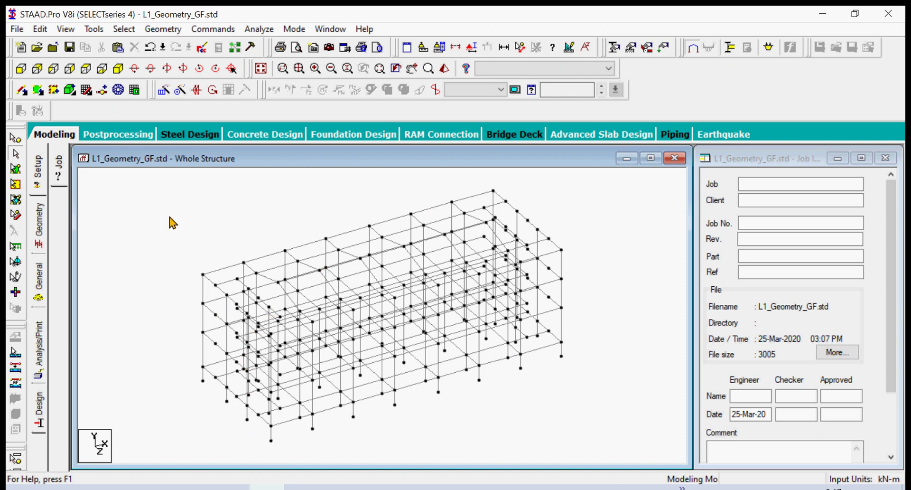
pyautogui.click(65, 29)
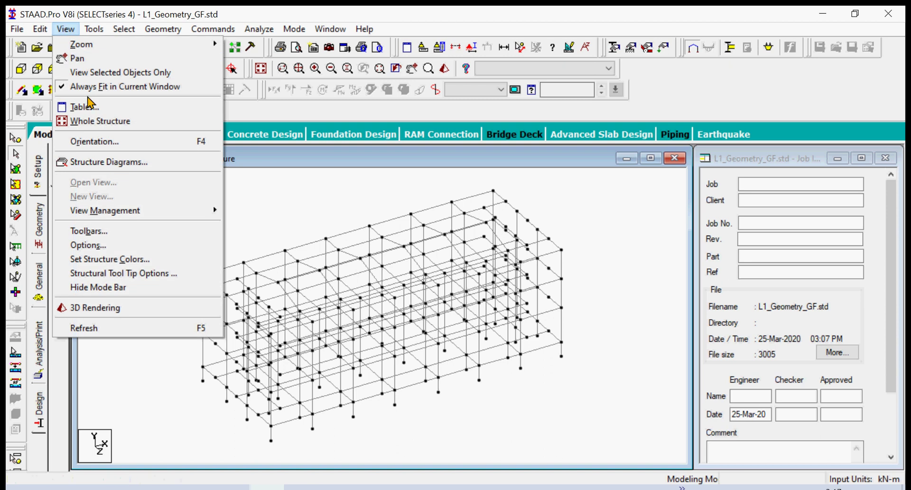
pyautogui.click(97, 141)
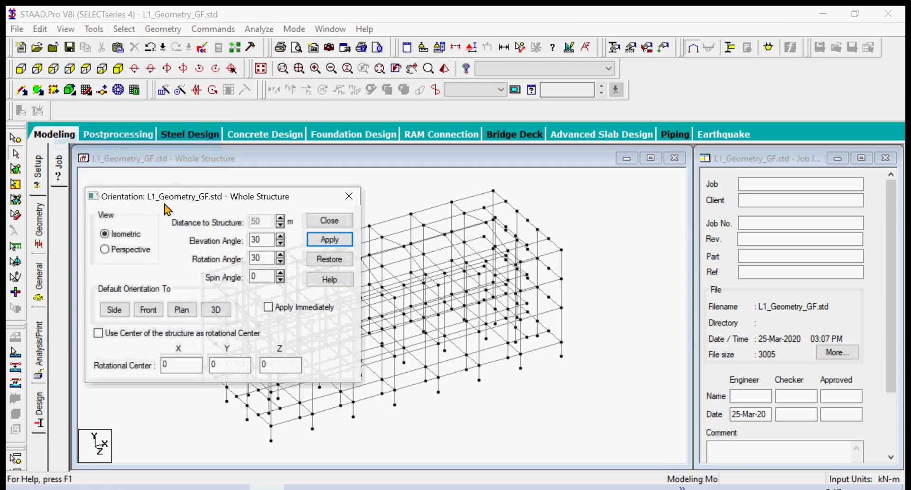
pyautogui.click(140, 250)
pyautogui.click(329, 241)
pyautogui.click(329, 221)
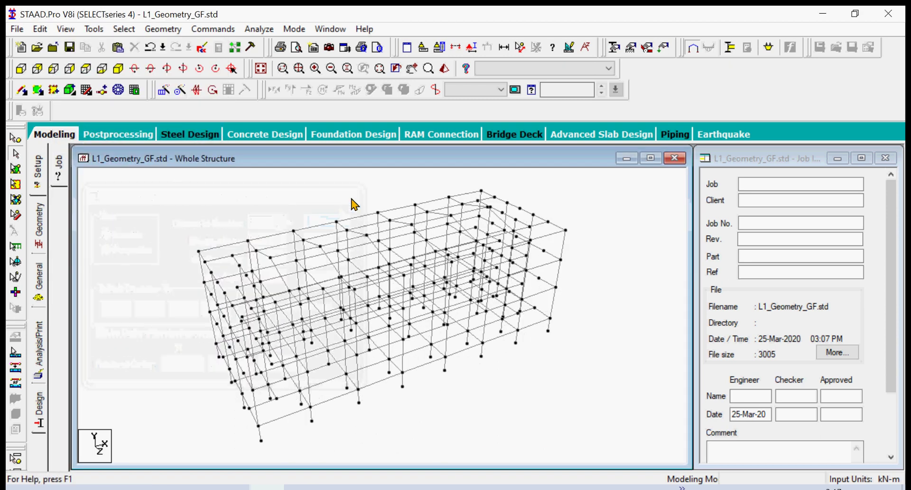
# Zoom and rotate the perspective frame with the arrow keys, declining Auto Save
pyautogui.scroll(3, 169, 270)
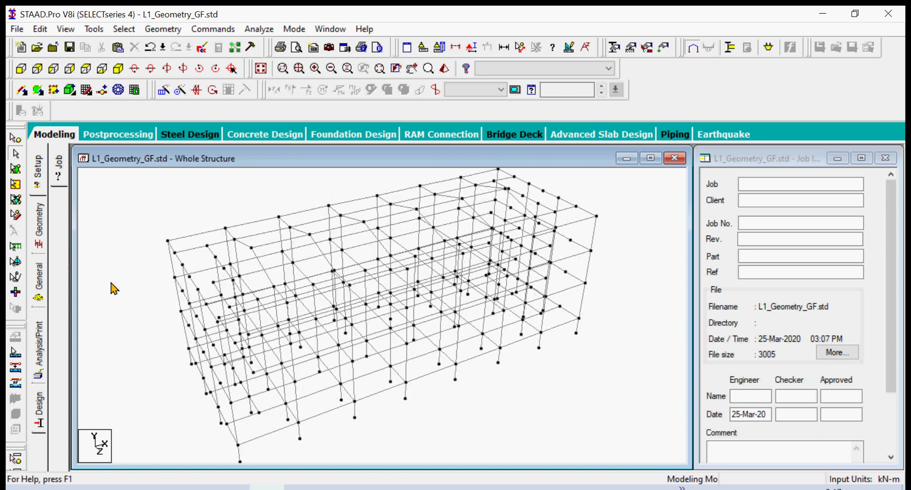
pyautogui.press('Right')
pyautogui.press('Right')
pyautogui.press('Right')
pyautogui.press('Right')
pyautogui.press('Right')
pyautogui.press('Right')
pyautogui.press('Right')
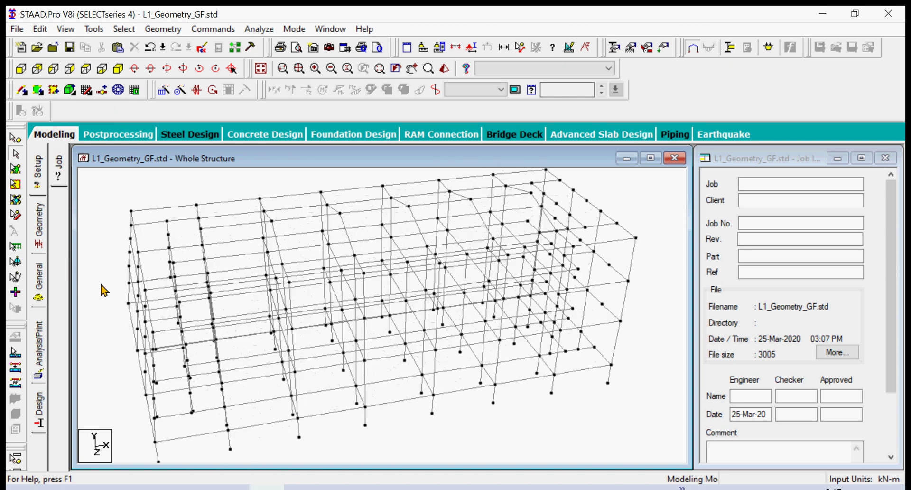
pyautogui.press('Right')
pyautogui.press('Right')
pyautogui.press('Right')
pyautogui.press('Right')
pyautogui.press('Right')
pyautogui.press('Right')
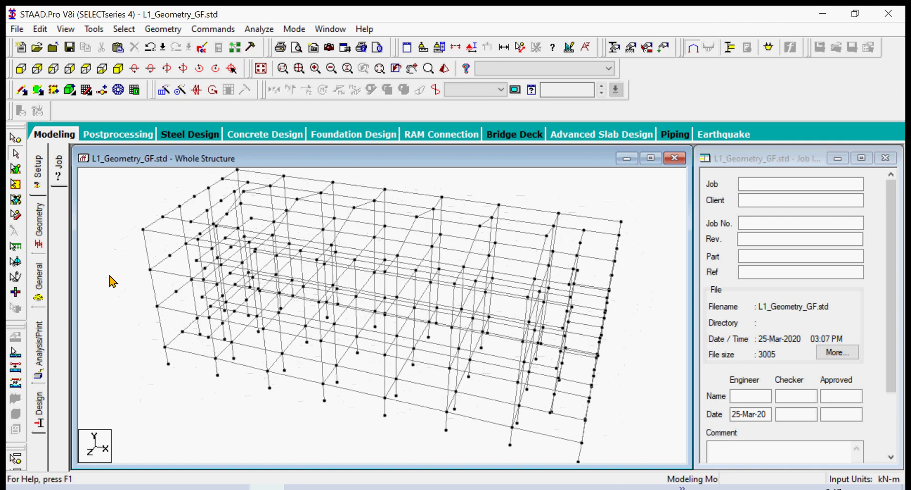
pyautogui.press('Right')
pyautogui.press('Right')
pyautogui.press('Right')
pyautogui.press('Right')
pyautogui.press('Right')
pyautogui.press('Right')
pyautogui.press('Right')
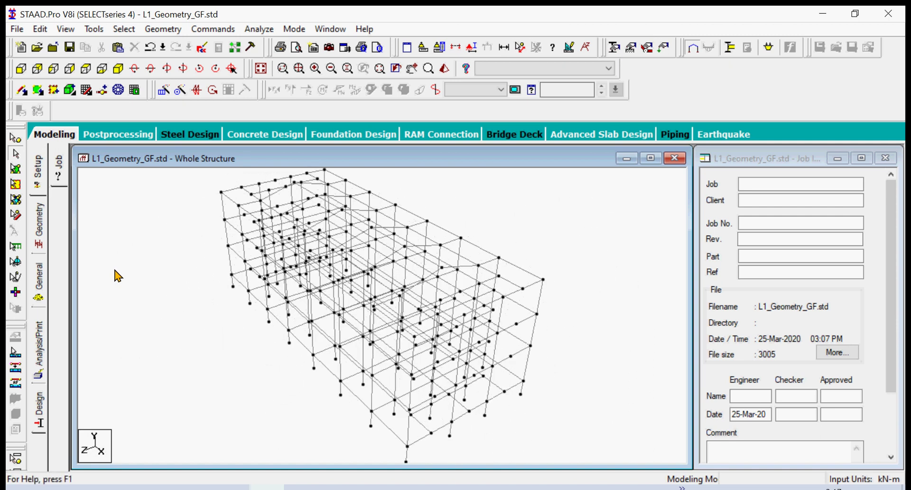
pyautogui.press('Right')
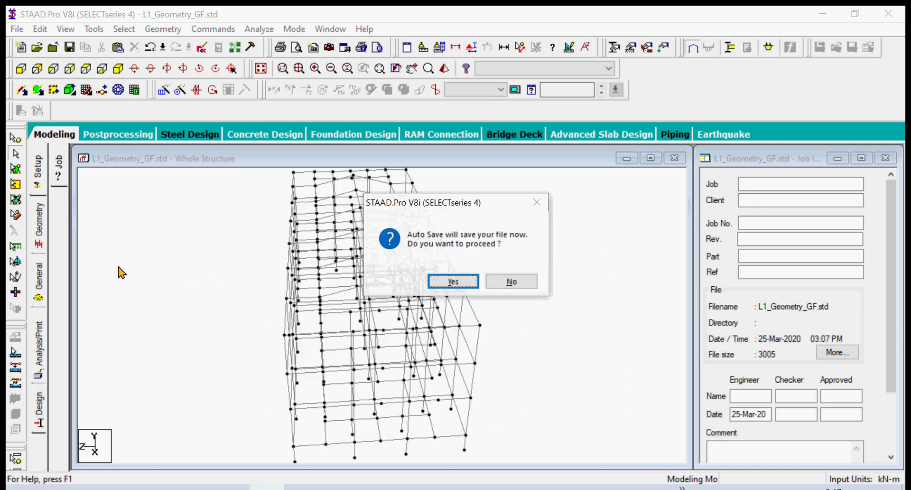
pyautogui.press('Right')
pyautogui.click(503, 282)
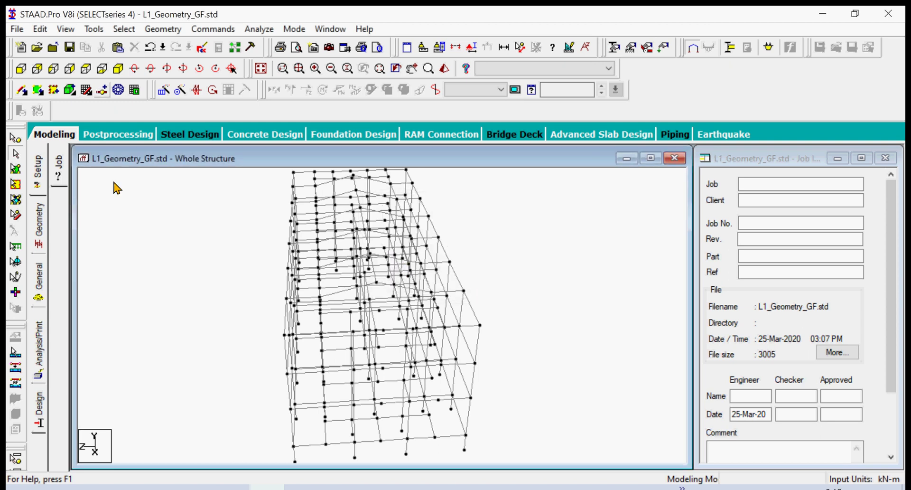
pyautogui.press('Right')
pyautogui.press('Right')
pyautogui.press('Right')
pyautogui.press('Right')
pyautogui.press('Right')
pyautogui.press('Right')
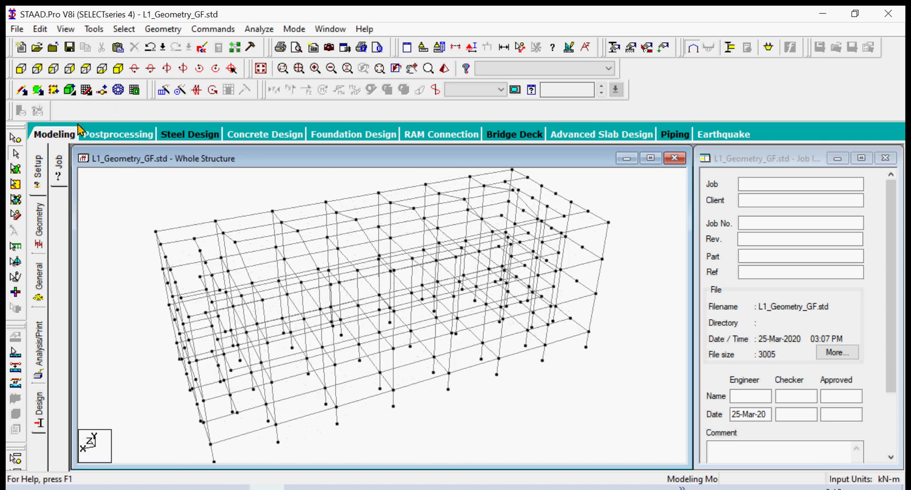
# Save the model as L1_Geometry_3S.std via Save As
pyautogui.click(24, 30)
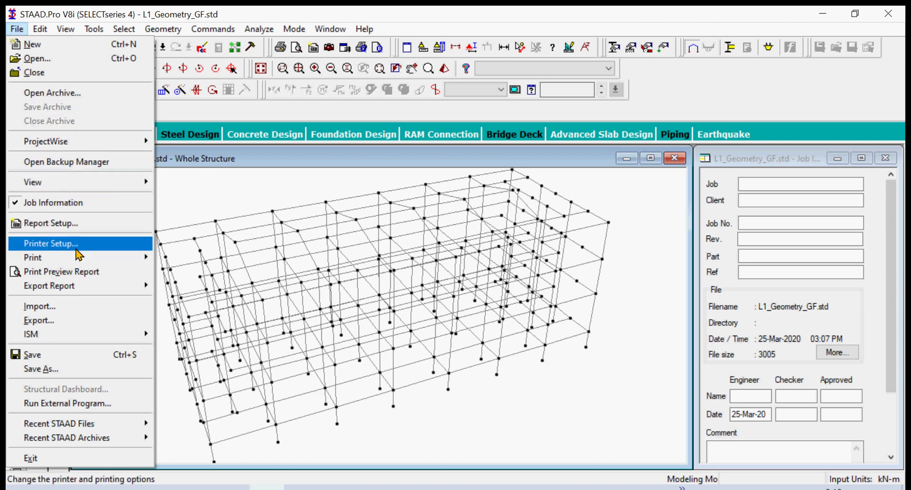
pyautogui.click(62, 370)
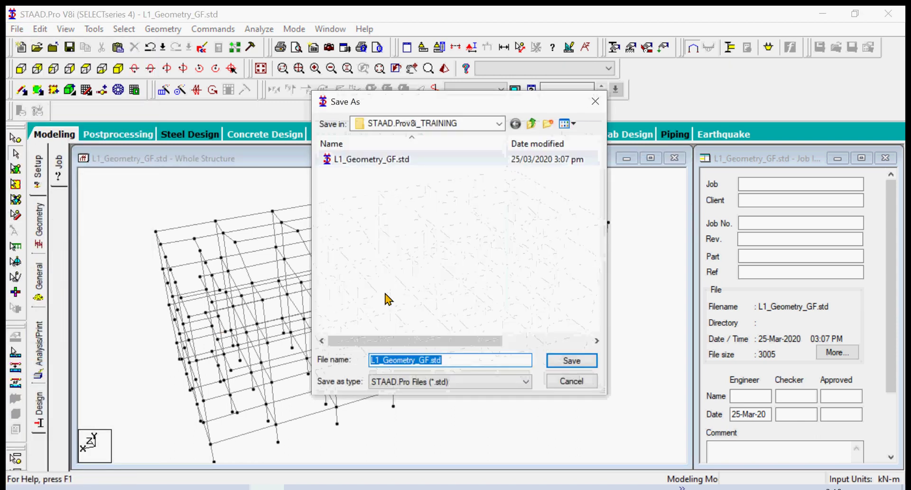
pyautogui.click(427, 360)
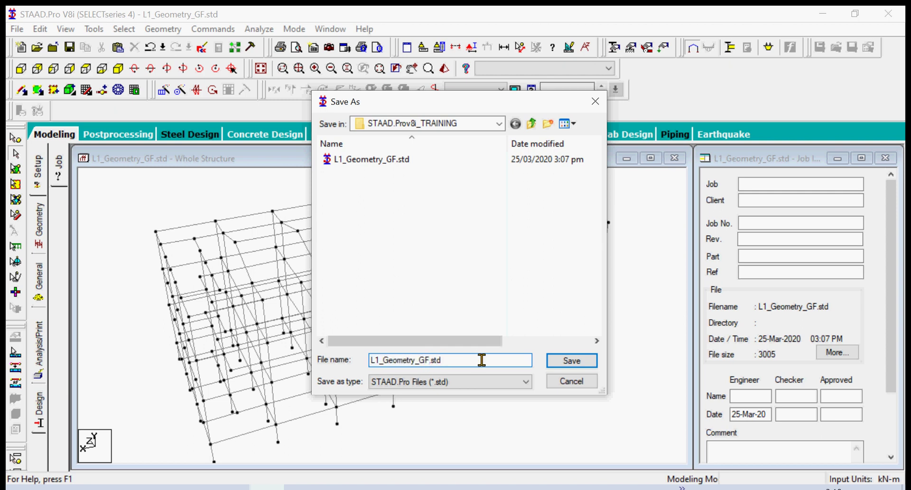
pyautogui.press('BackSpace')
pyautogui.press('BackSpace')
pyautogui.press('BackSpace')
pyautogui.press('BackSpace')
pyautogui.write('_3s')
pyautogui.press('BackSpace')
pyautogui.write('S')
pyautogui.click(574, 370)
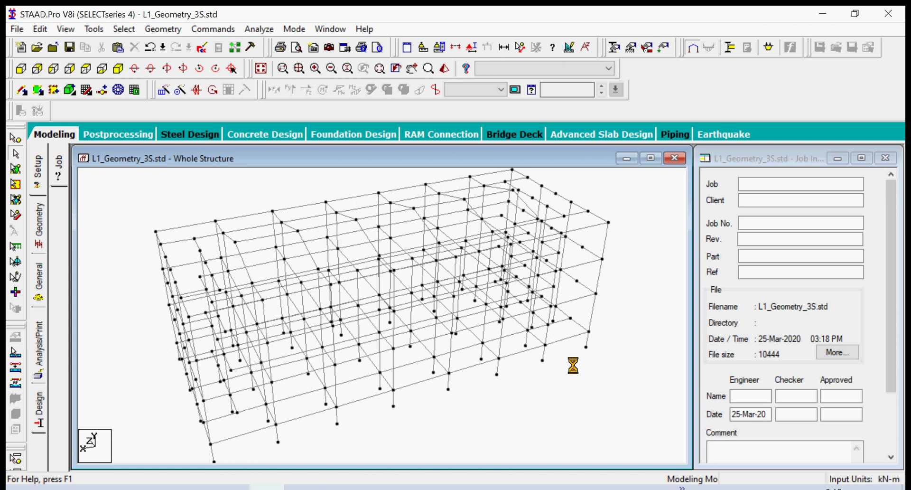
pyautogui.click(335, 487)
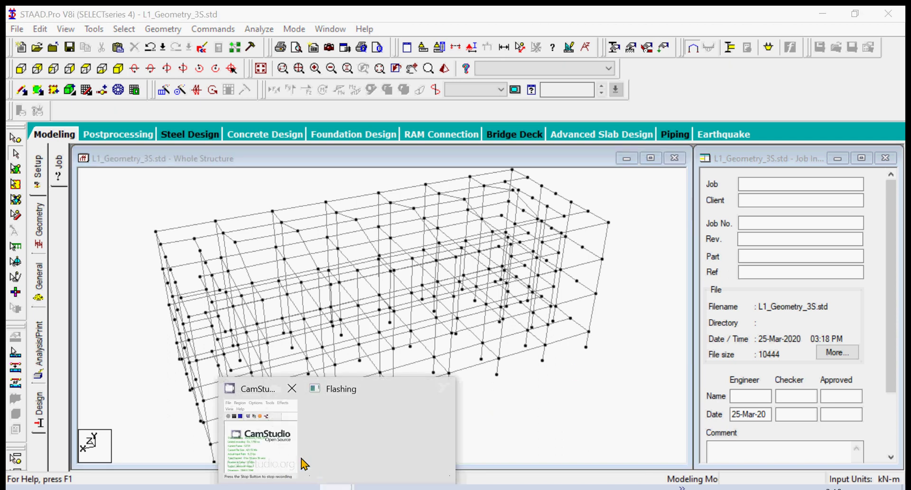
pyautogui.click(267, 446)
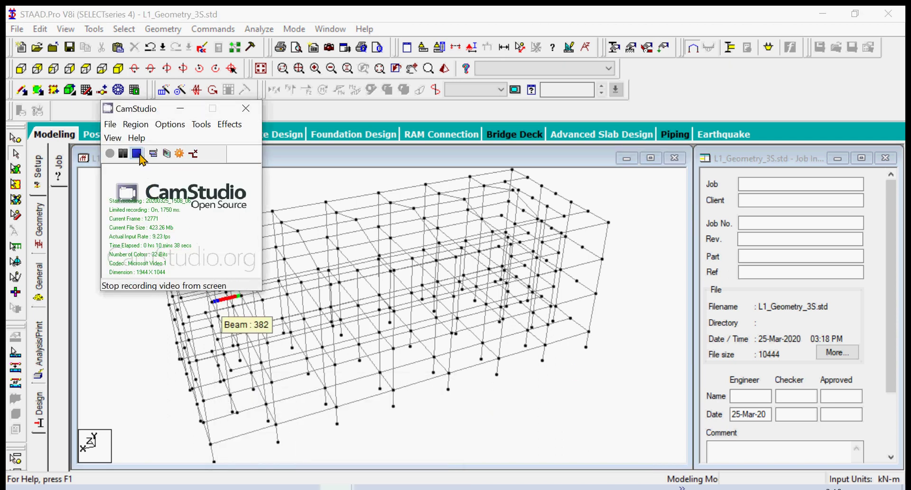